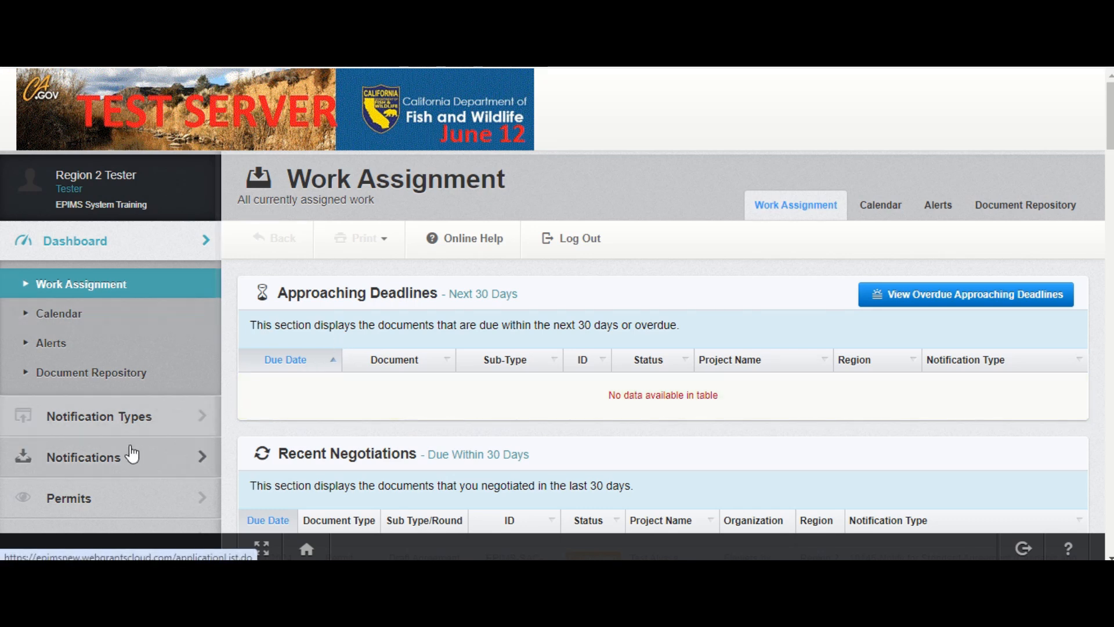
- Search the current submitted notifications for "training" and open the Training_Test notification
{"action": "left_click", "coordinate": [105, 467]}
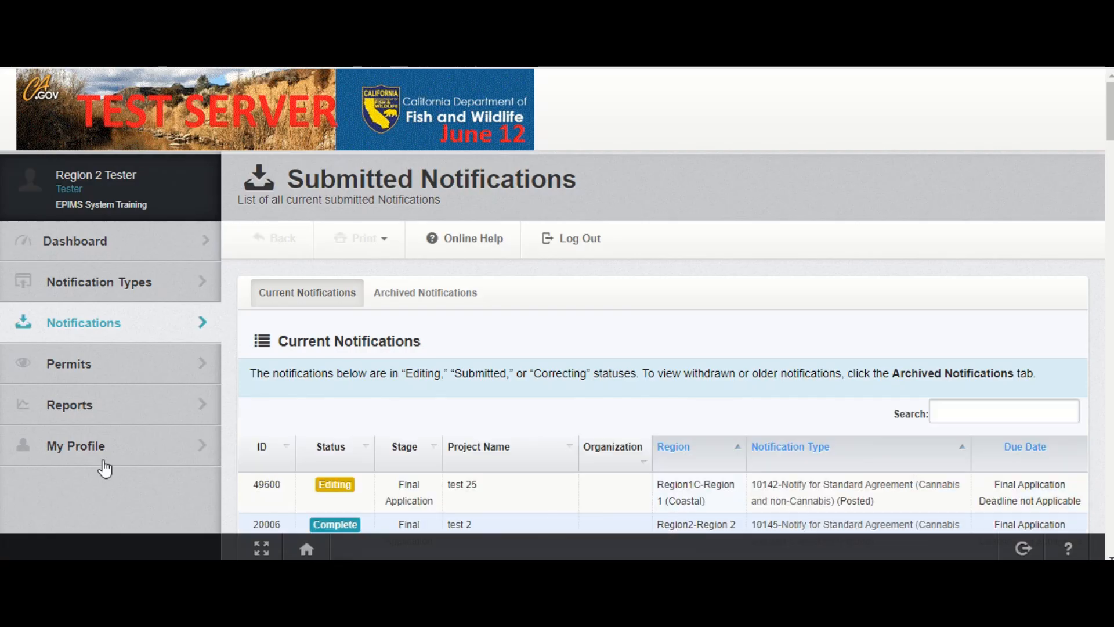
{"action": "left_click", "coordinate": [1021, 406]}
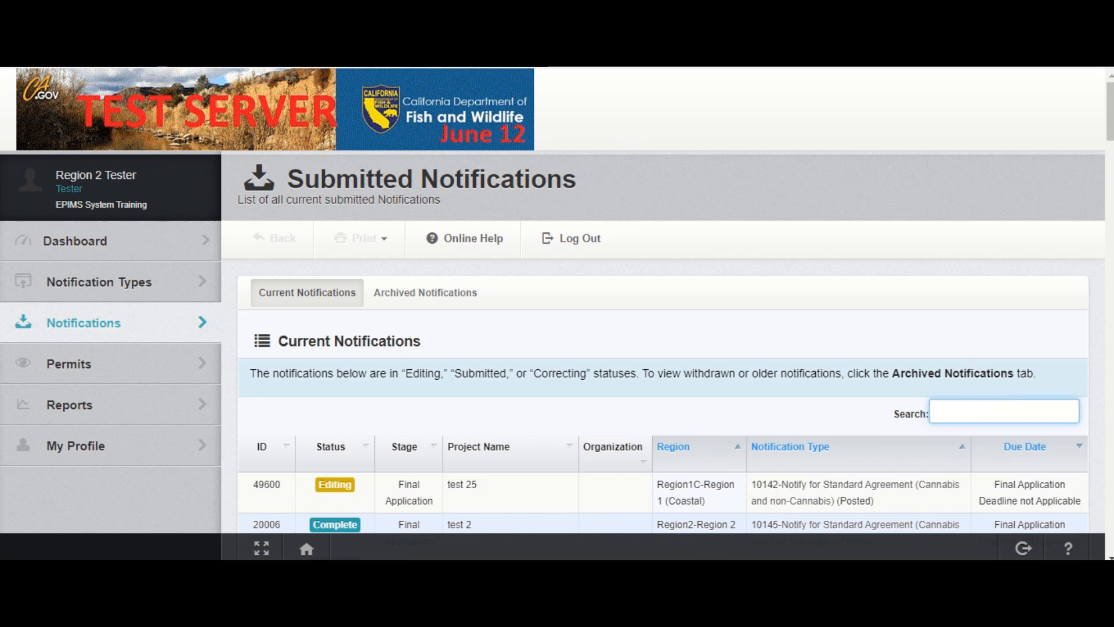
{"action": "type", "text": "training"}
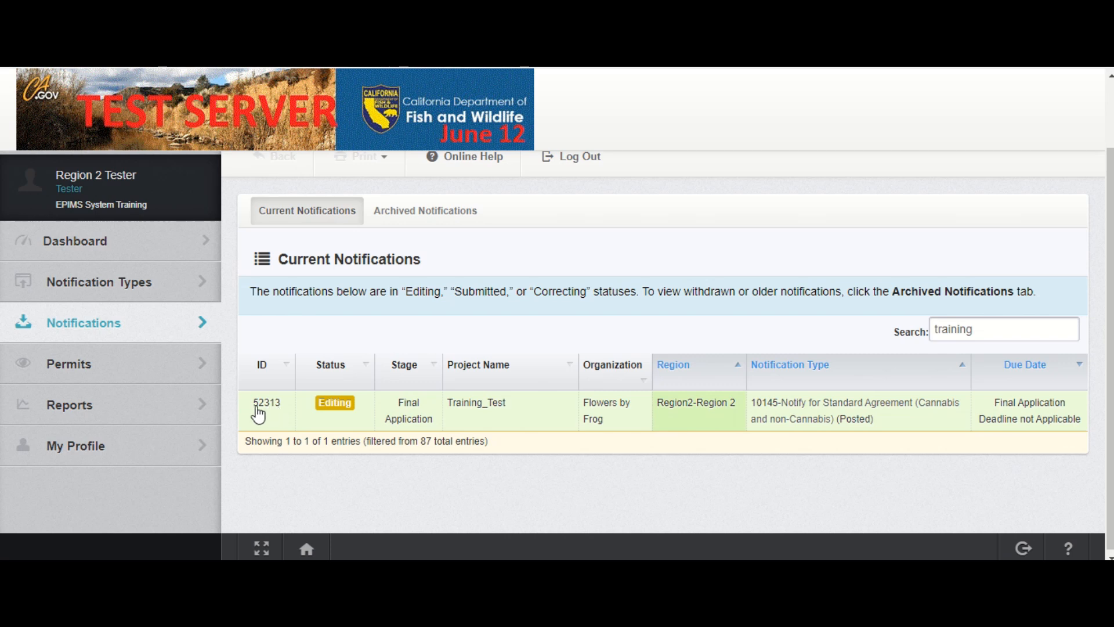
{"action": "left_click", "coordinate": [491, 426]}
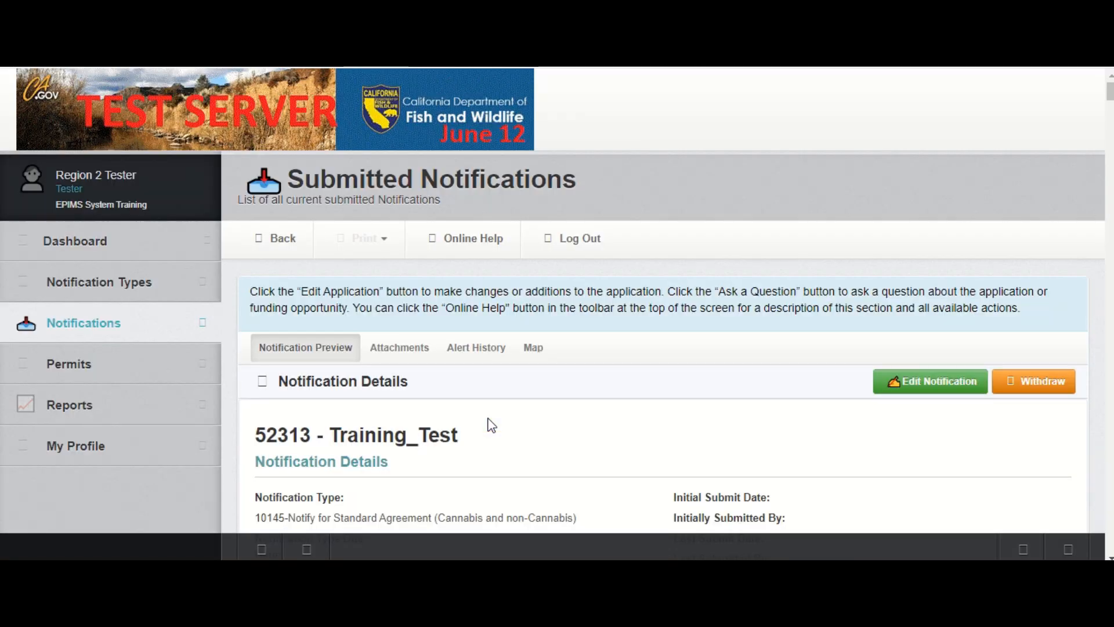
- Put the Training_Test notification into editing and open its Fees Schedule component
{"action": "left_click", "coordinate": [963, 386]}
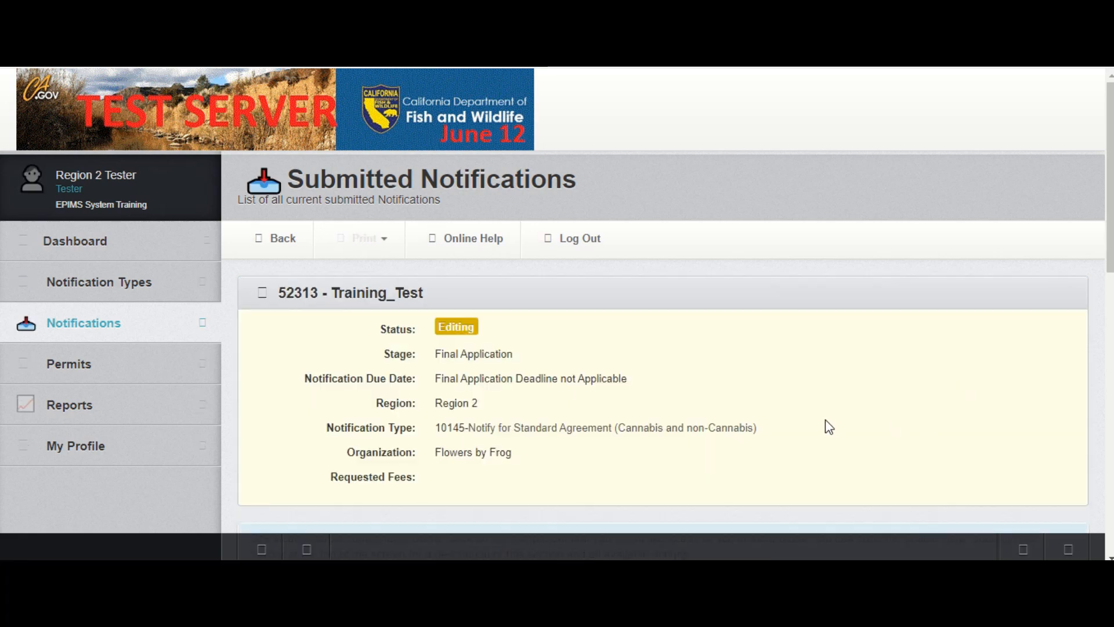
{"action": "scroll", "coordinate": [826, 420], "scroll_direction": "down", "scroll_amount": 5}
{"action": "scroll", "coordinate": [828, 426], "scroll_direction": "down", "scroll_amount": 1}
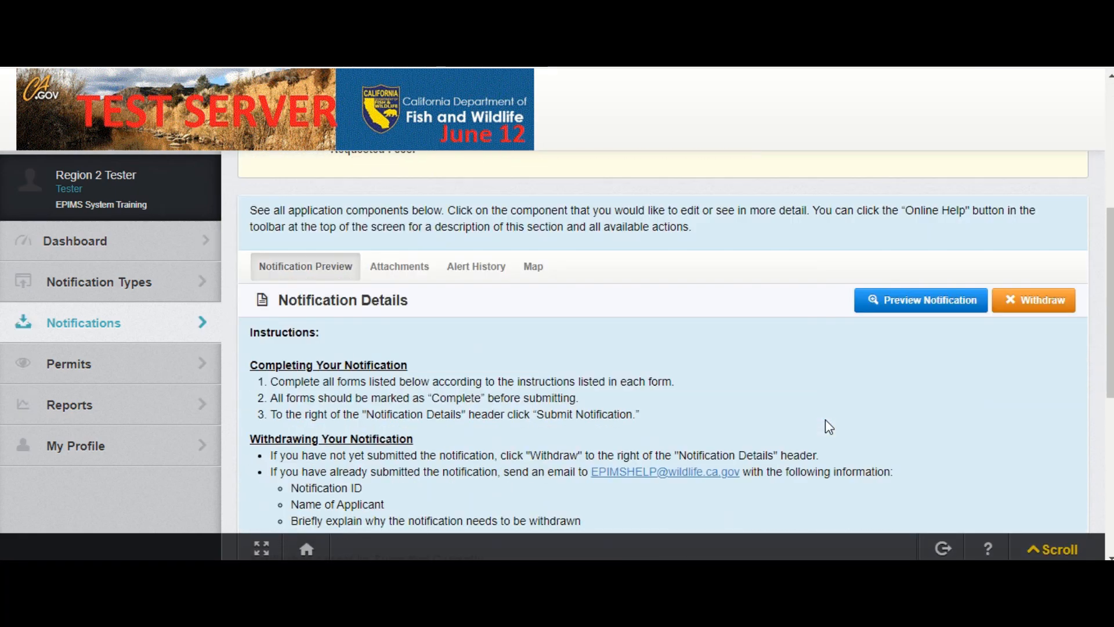
{"action": "scroll", "coordinate": [825, 421], "scroll_direction": "down", "scroll_amount": 6}
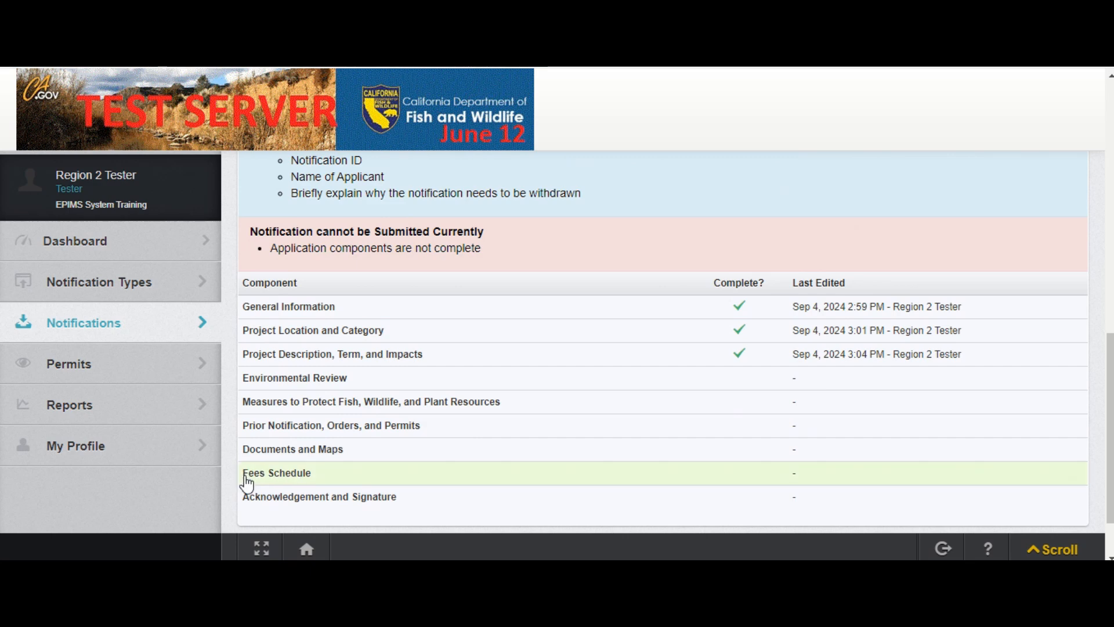
{"action": "left_click", "coordinate": [316, 480]}
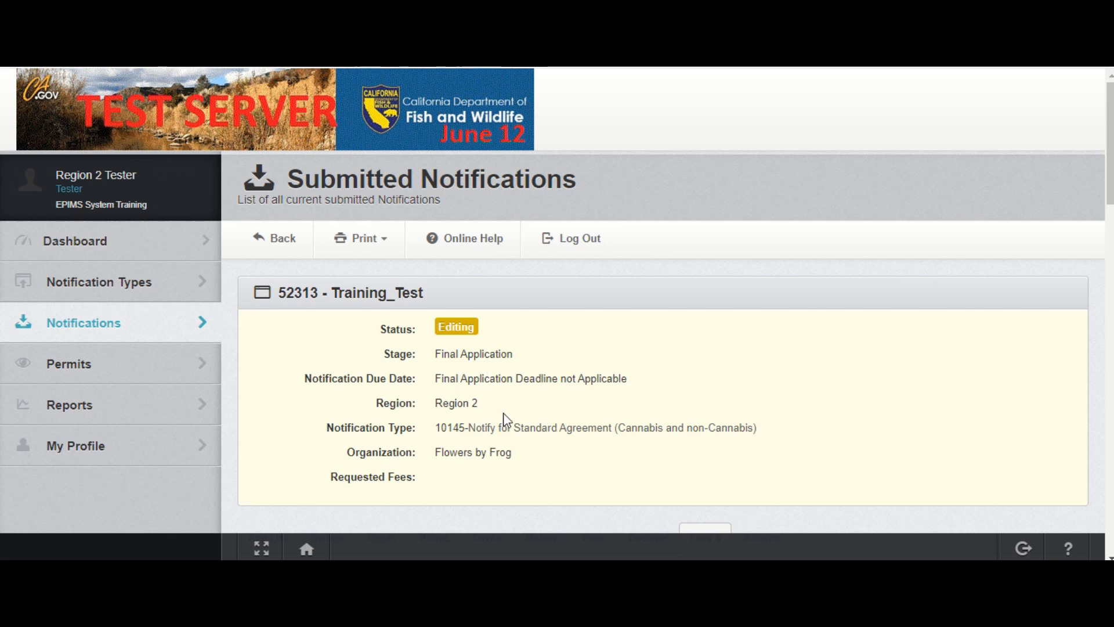
- Review the Fees Schedule instructions and the regular term, long term and remediation fee sections
{"action": "scroll", "coordinate": [503, 413], "scroll_direction": "down", "scroll_amount": 1}
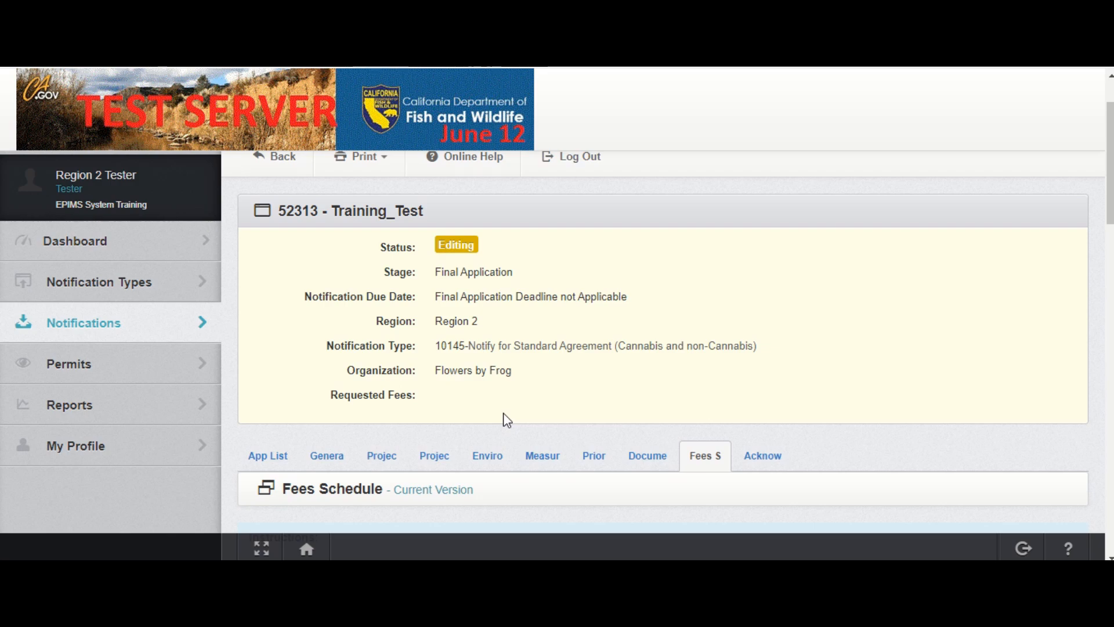
{"action": "scroll", "coordinate": [503, 413], "scroll_direction": "down", "scroll_amount": 3}
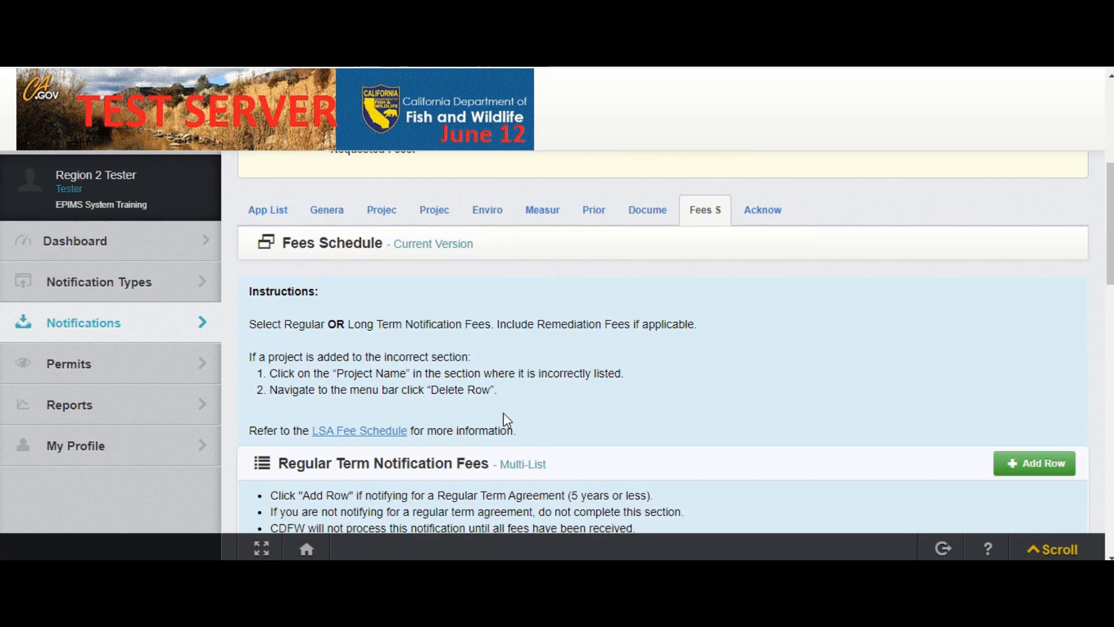
{"action": "scroll", "coordinate": [503, 412], "scroll_direction": "down", "scroll_amount": 5}
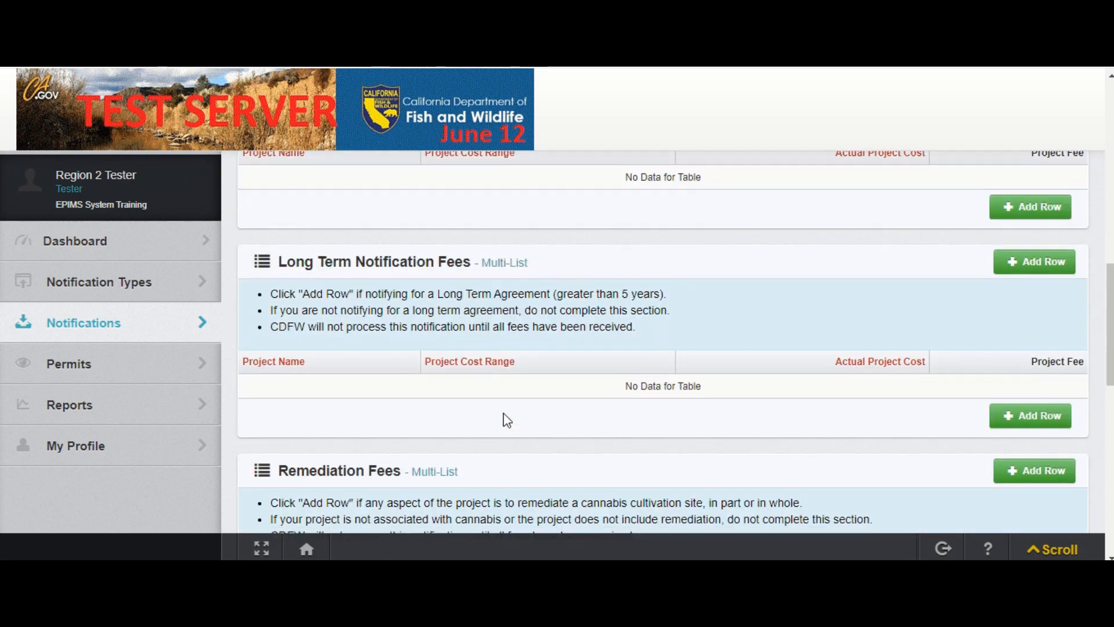
{"action": "scroll", "coordinate": [507, 419], "scroll_direction": "down", "scroll_amount": 1}
{"action": "left_click_drag", "start_coordinate": [277, 387], "coordinate": [407, 396]}
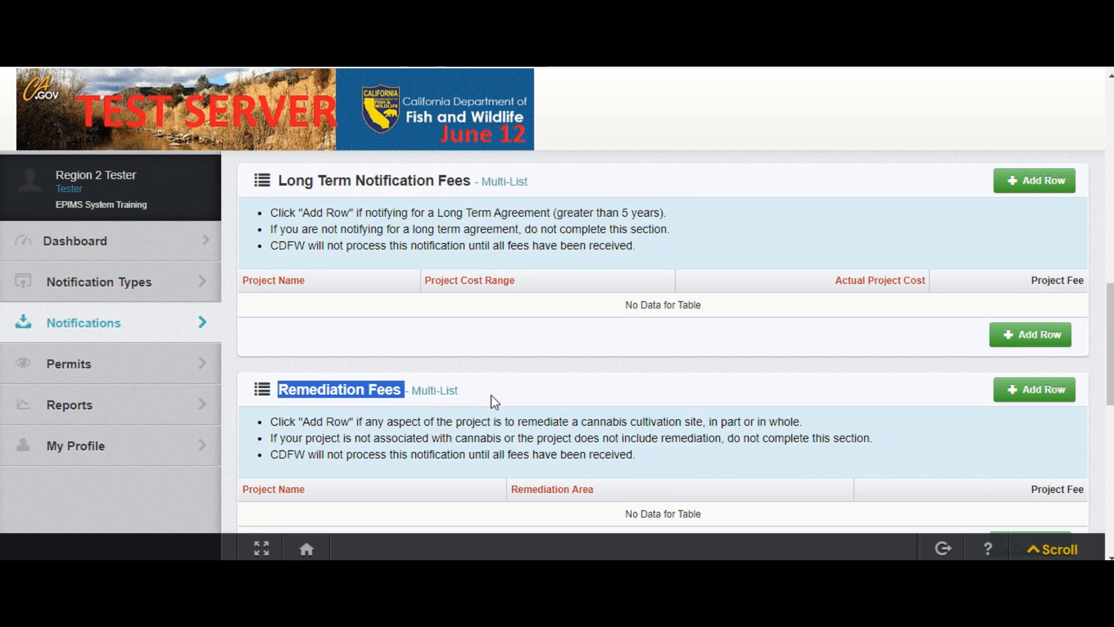
{"action": "left_click", "coordinate": [621, 448]}
{"action": "scroll", "coordinate": [621, 450], "scroll_direction": "up", "scroll_amount": 4}
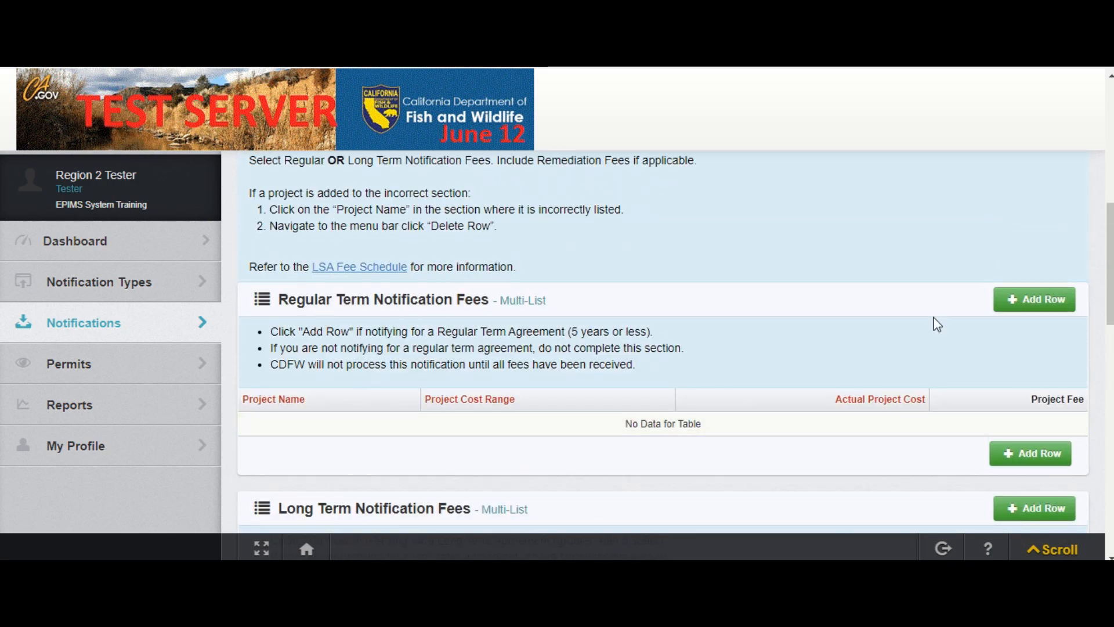
- Add a Regular Term Notification Fees row for Test Culvert 1 with the cost range $5,000 to less than $10,000
{"action": "left_click", "coordinate": [1036, 305]}
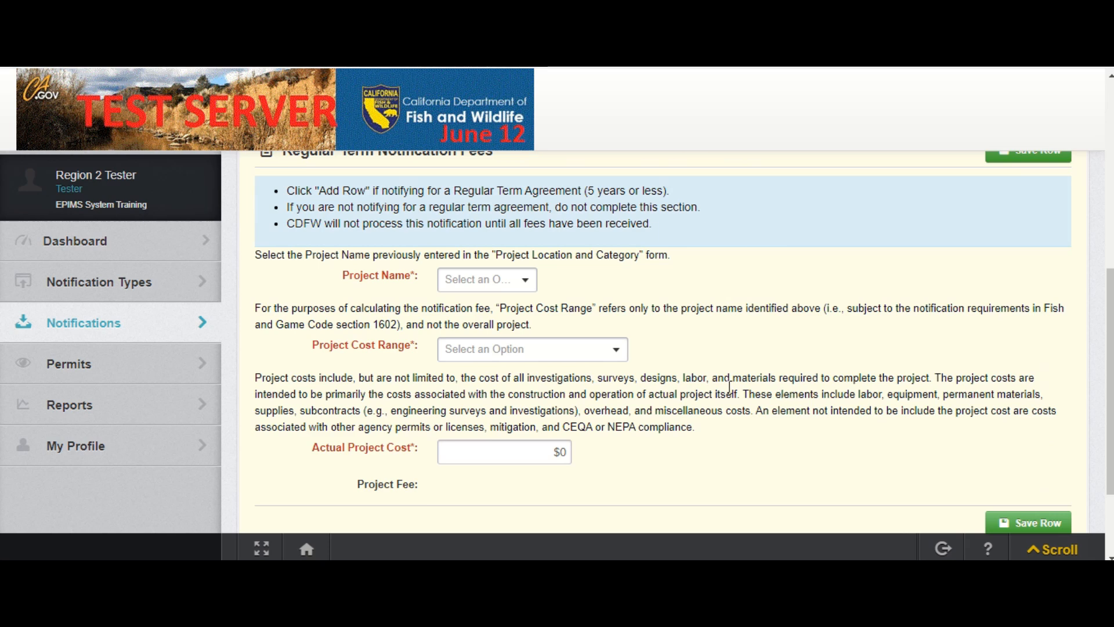
{"action": "left_click", "coordinate": [478, 289]}
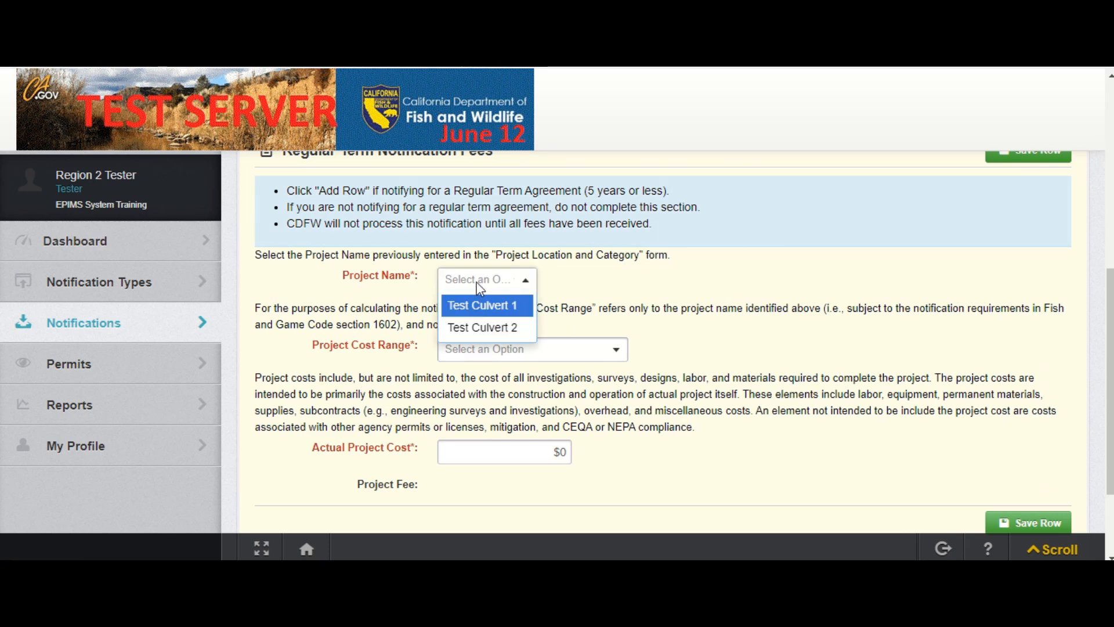
{"action": "left_click", "coordinate": [480, 307]}
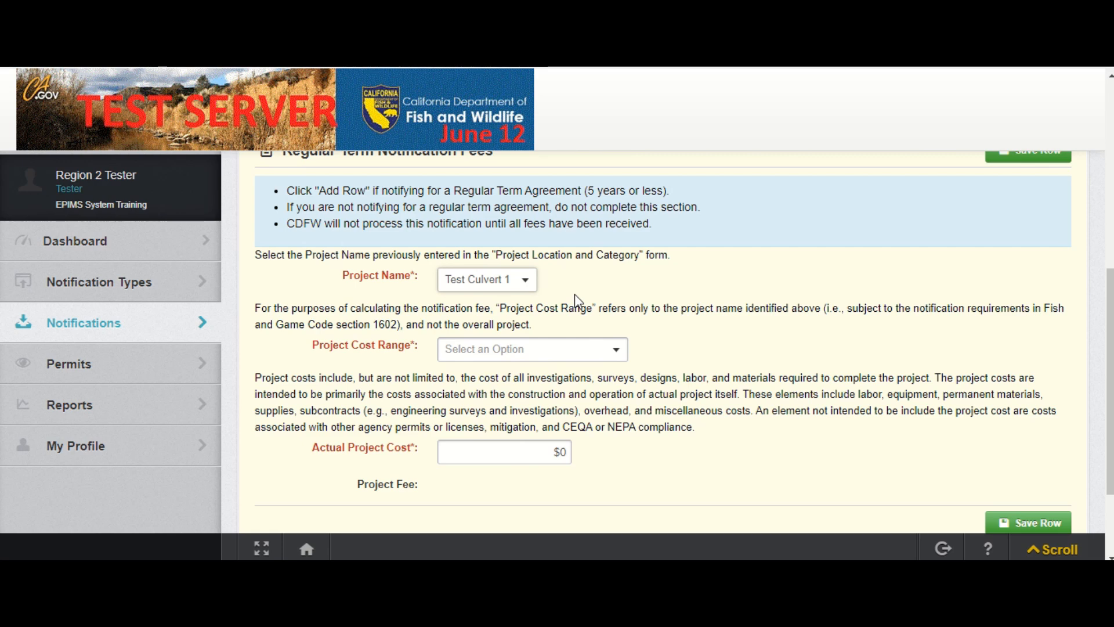
{"action": "left_click", "coordinate": [557, 350]}
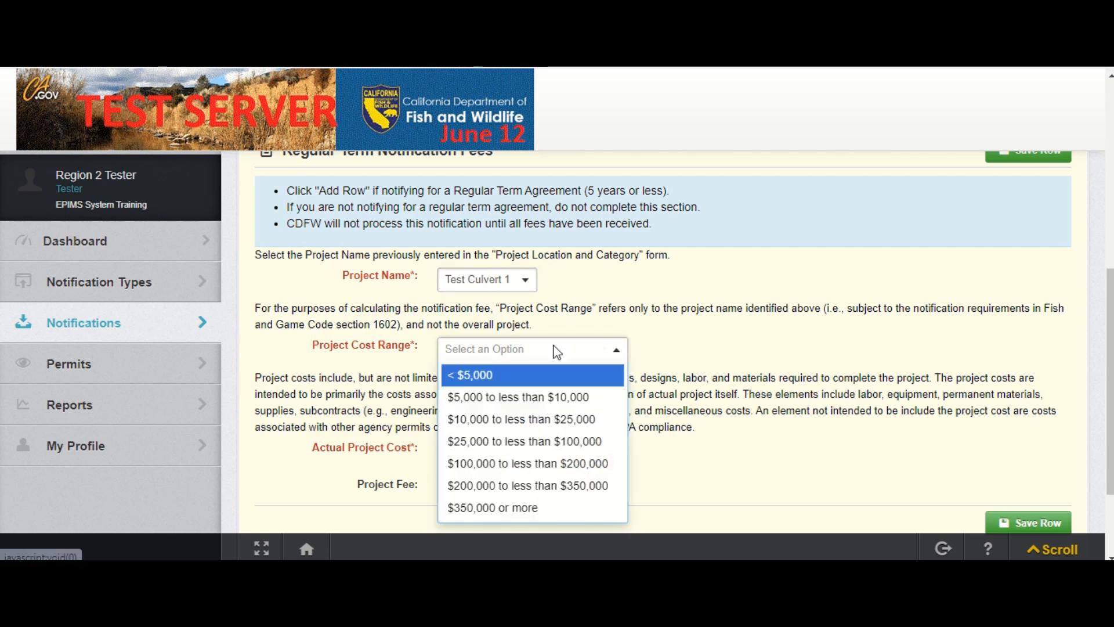
{"action": "left_click", "coordinate": [543, 398]}
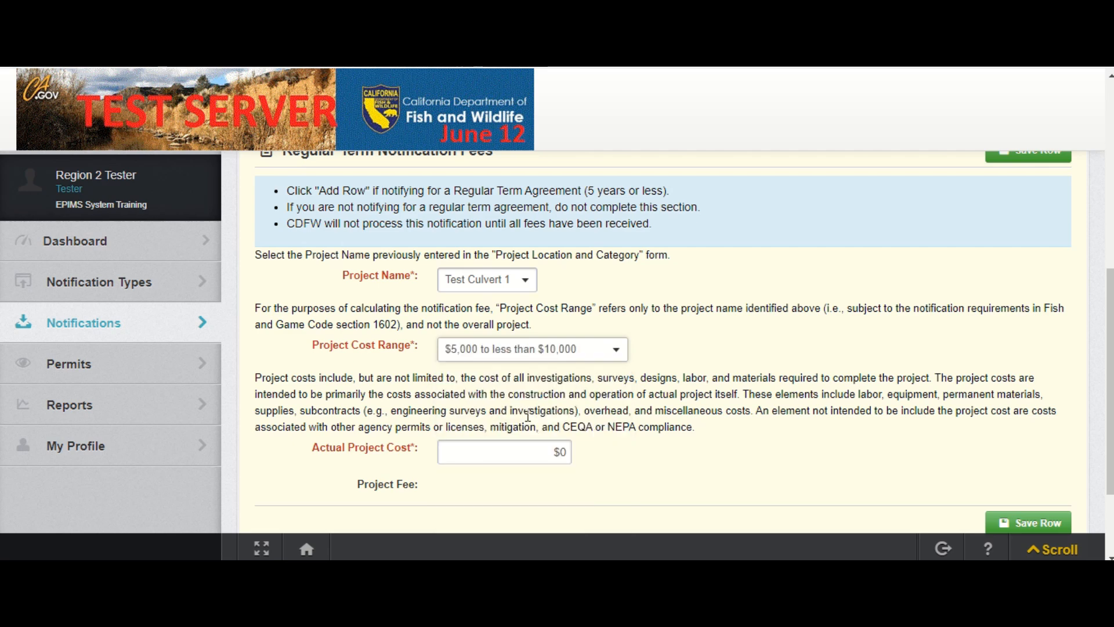
- Set Test Culvert 1's actual project cost to 6200 and save the row
{"action": "left_click", "coordinate": [489, 449]}
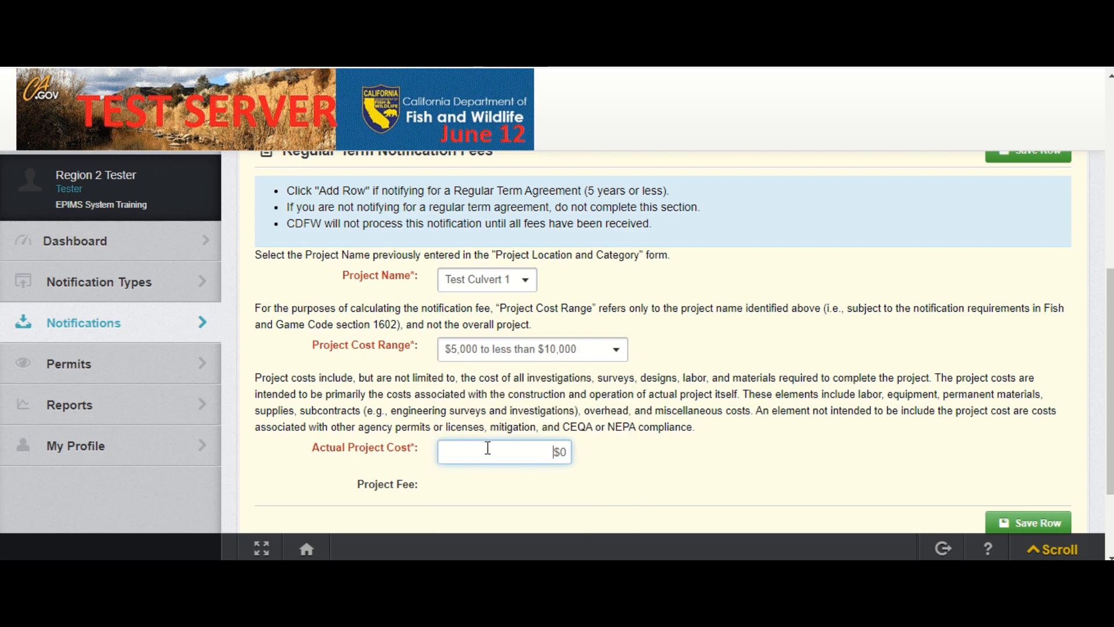
{"action": "type", "text": "620"}
{"action": "key", "text": "Delete"}
{"action": "key", "text": "Delete"}
{"action": "type", "text": "0"}
{"action": "left_click", "coordinate": [644, 469]}
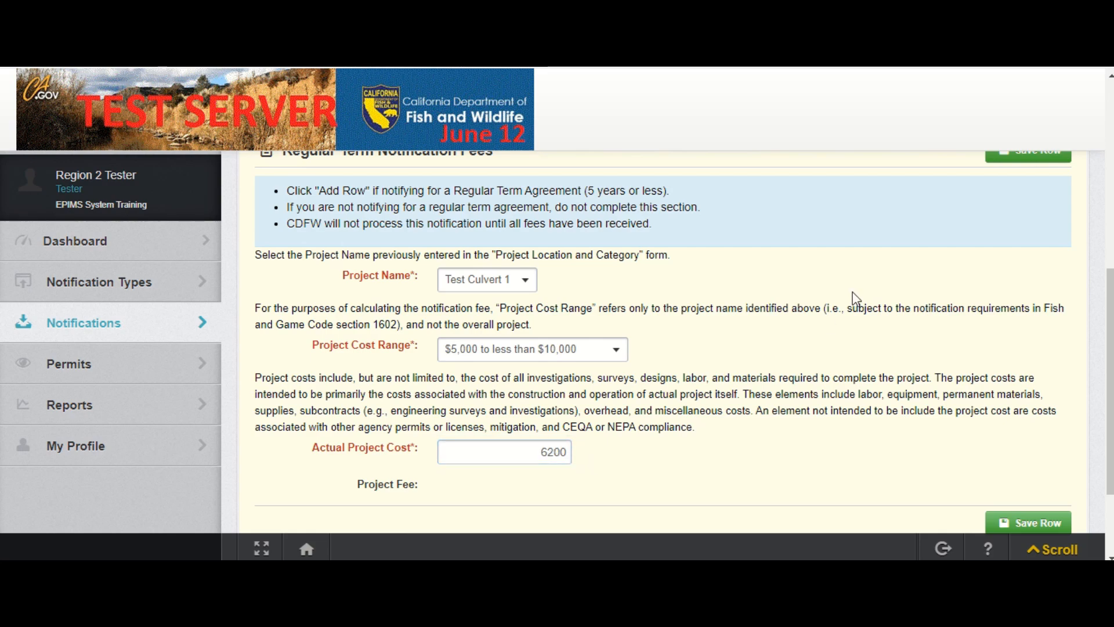
{"action": "scroll", "coordinate": [1032, 405], "scroll_direction": "down", "scroll_amount": 2}
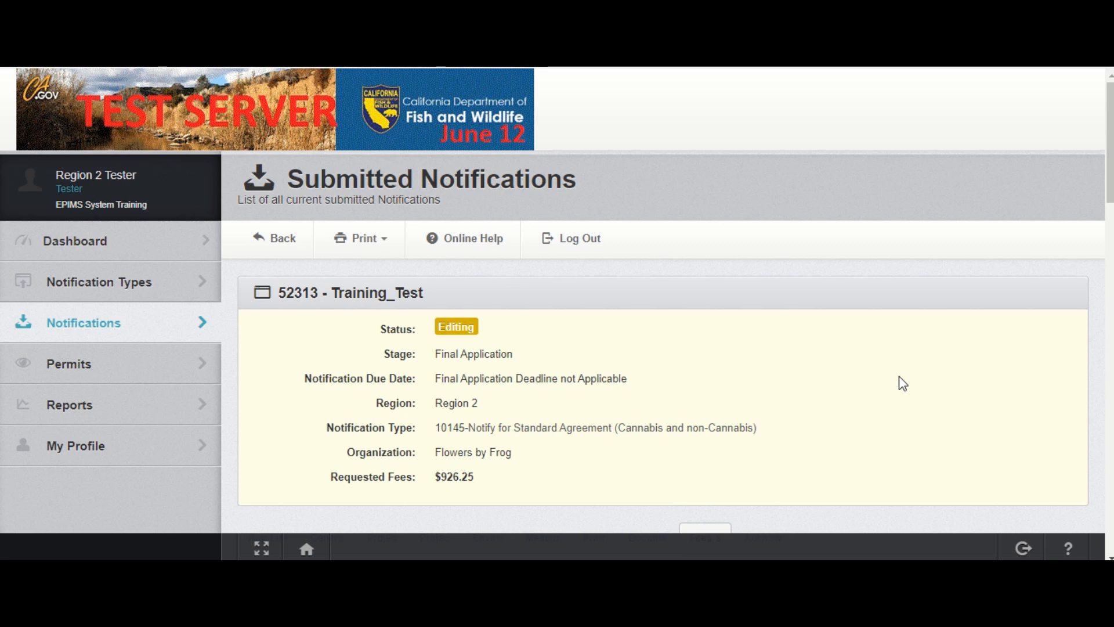
- Add another Regular Term Notification Fees row for Test Culvert 2 with the cost range $10,000 to less than $25,000
{"action": "scroll", "coordinate": [902, 383], "scroll_direction": "down", "scroll_amount": 2}
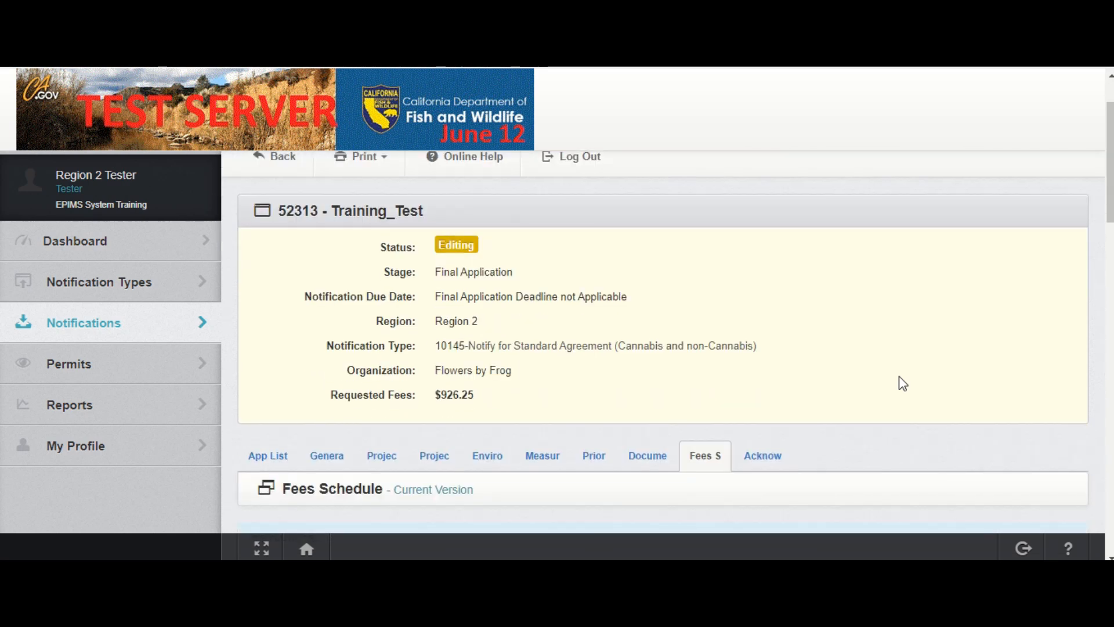
{"action": "scroll", "coordinate": [902, 382], "scroll_direction": "down", "scroll_amount": 2}
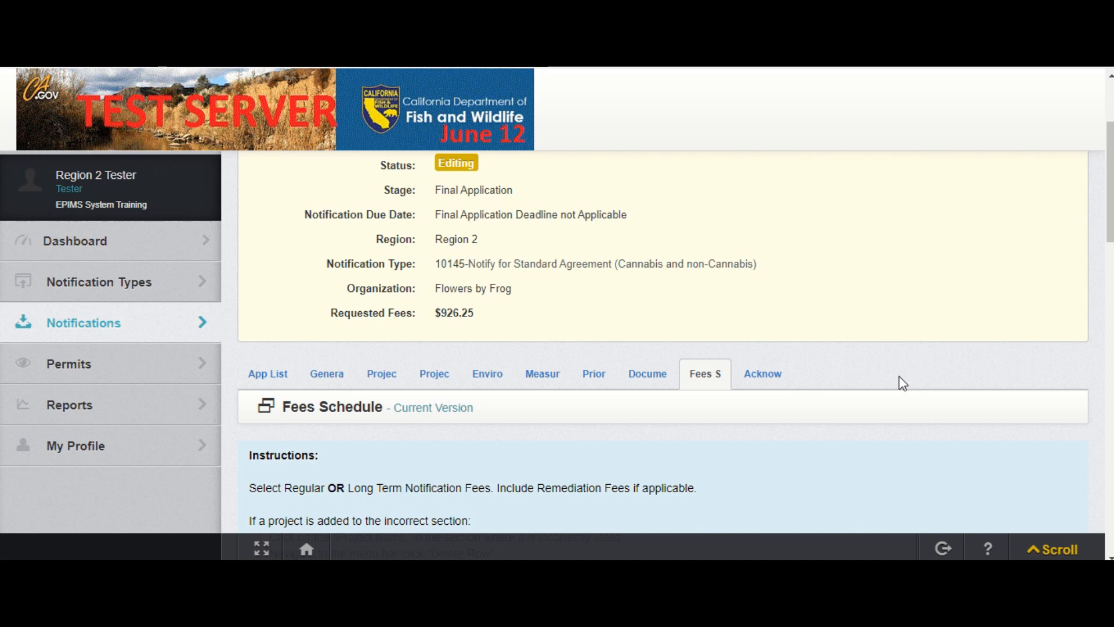
{"action": "scroll", "coordinate": [899, 382], "scroll_direction": "down", "scroll_amount": 2}
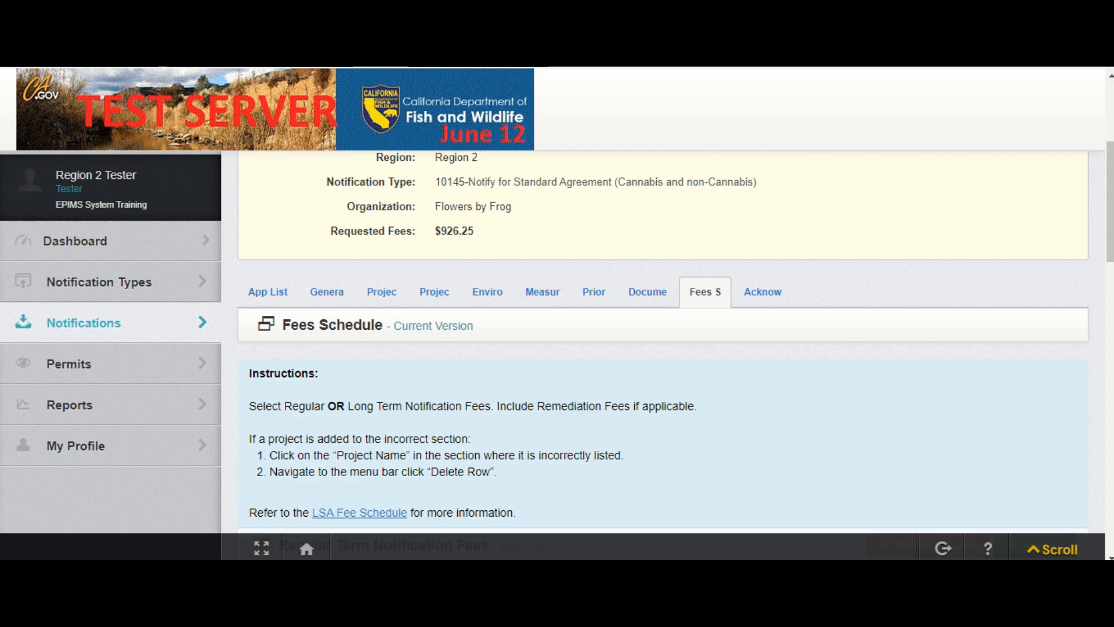
{"action": "scroll", "coordinate": [598, 389], "scroll_direction": "down", "scroll_amount": 6}
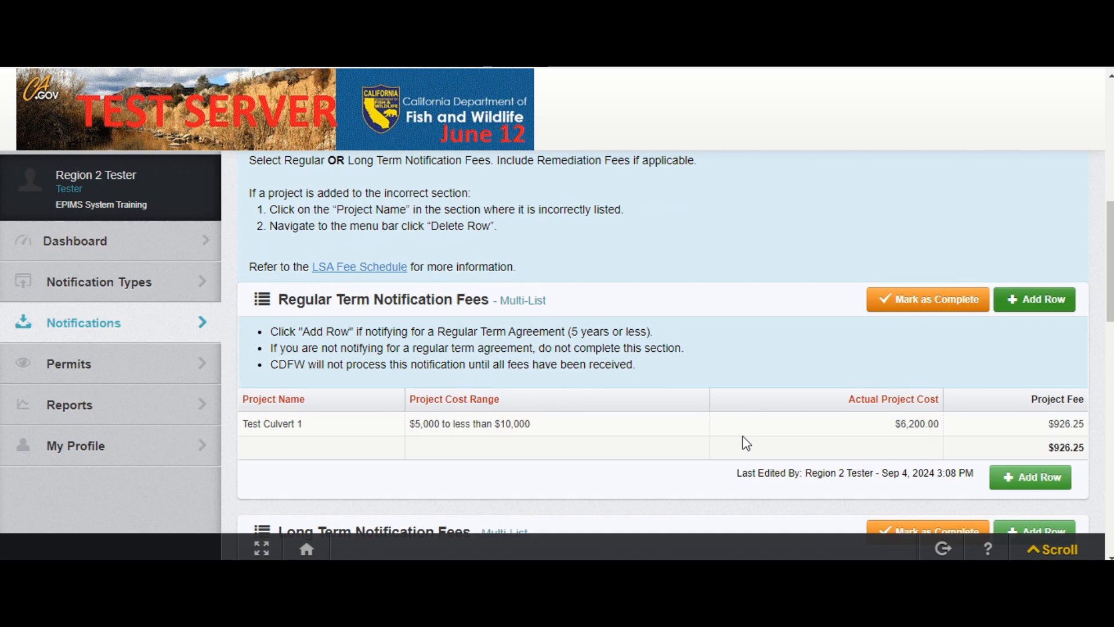
{"action": "scroll", "coordinate": [733, 441], "scroll_direction": "down", "scroll_amount": 5}
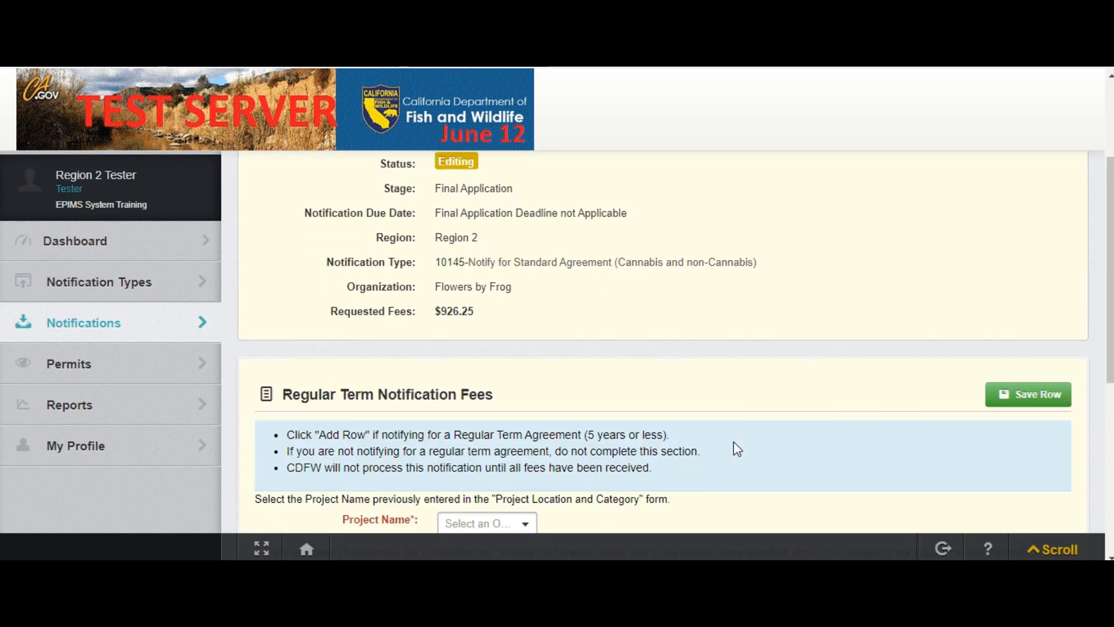
{"action": "left_click", "coordinate": [464, 363]}
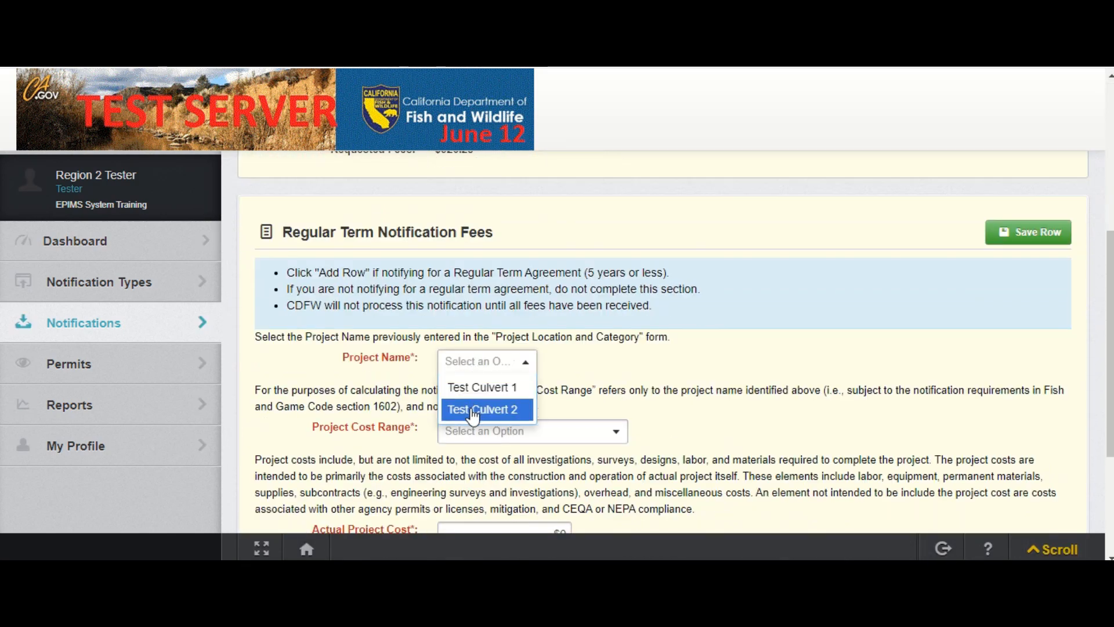
{"action": "left_click", "coordinate": [472, 406]}
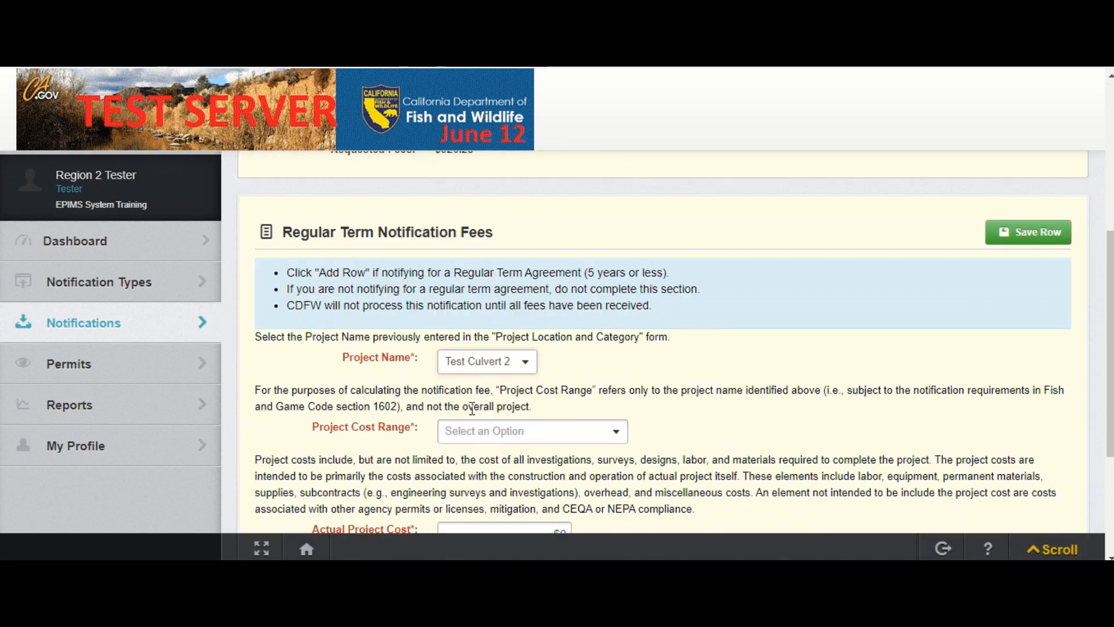
{"action": "left_click", "coordinate": [553, 431]}
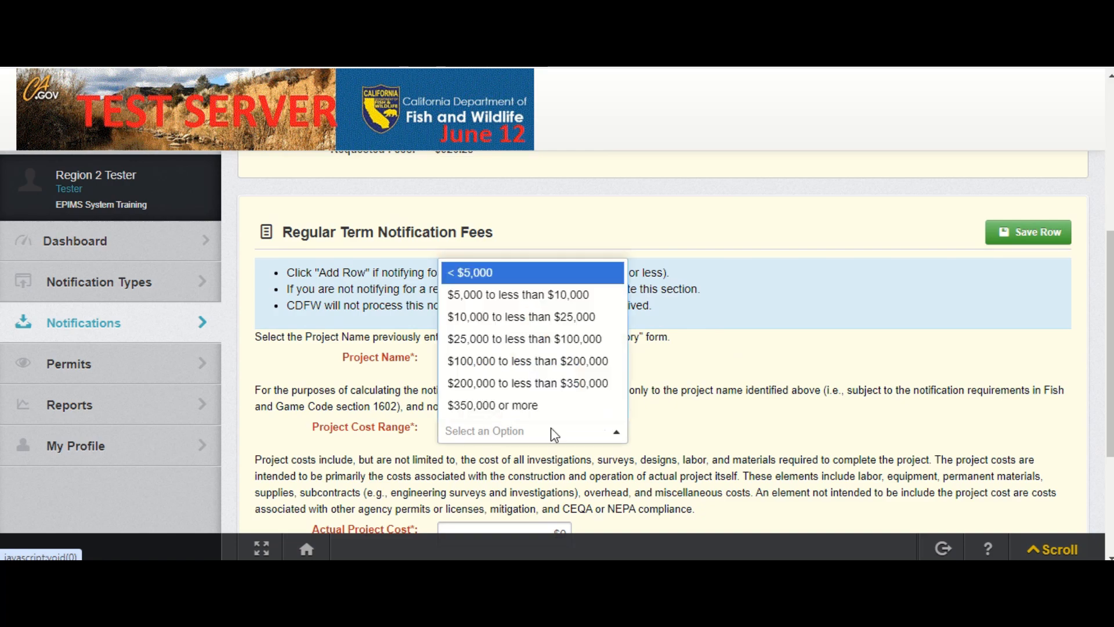
{"action": "left_click", "coordinate": [547, 317]}
- Set Test Culvert 2's actual project cost to 15000 and save the row
{"action": "scroll", "coordinate": [547, 335], "scroll_direction": "down", "scroll_amount": 1}
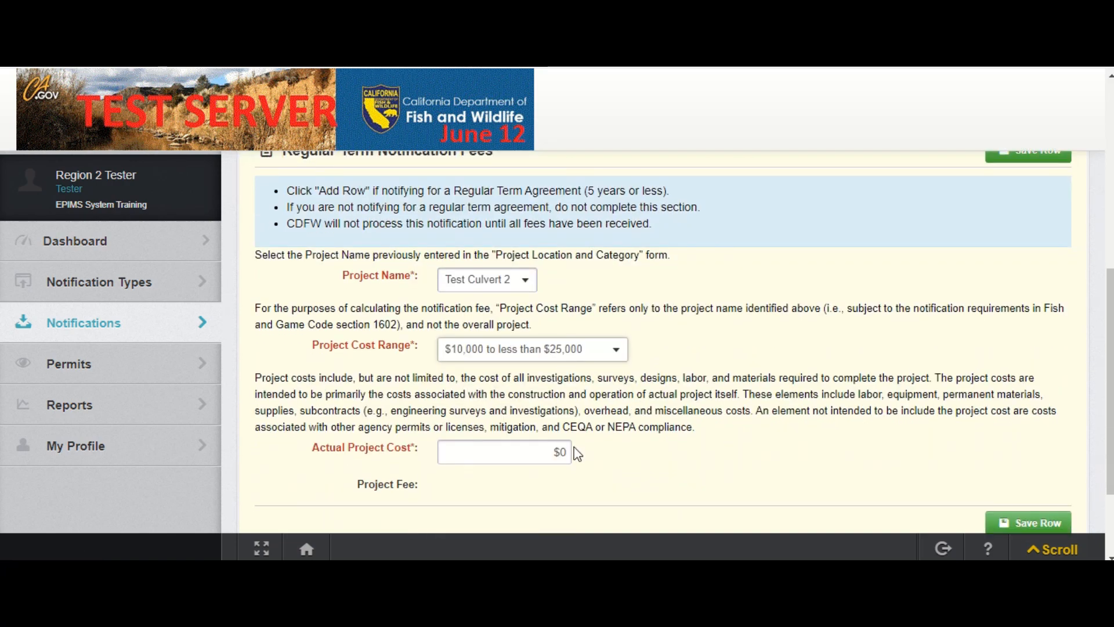
{"action": "left_click", "coordinate": [536, 456]}
{"action": "type", "text": "15000"}
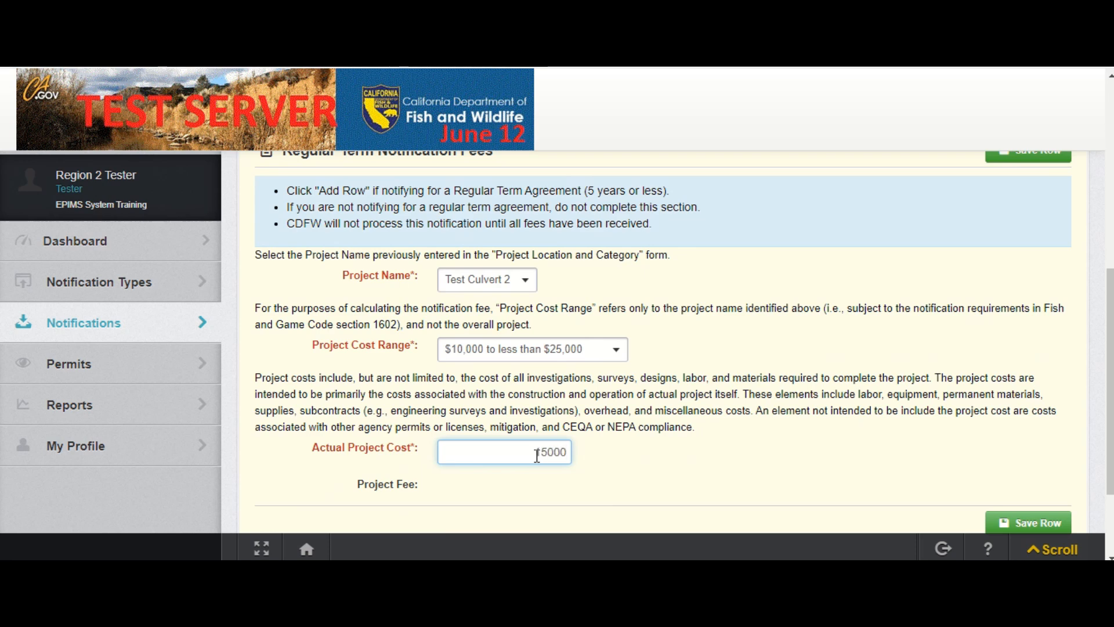
{"action": "left_click", "coordinate": [613, 463]}
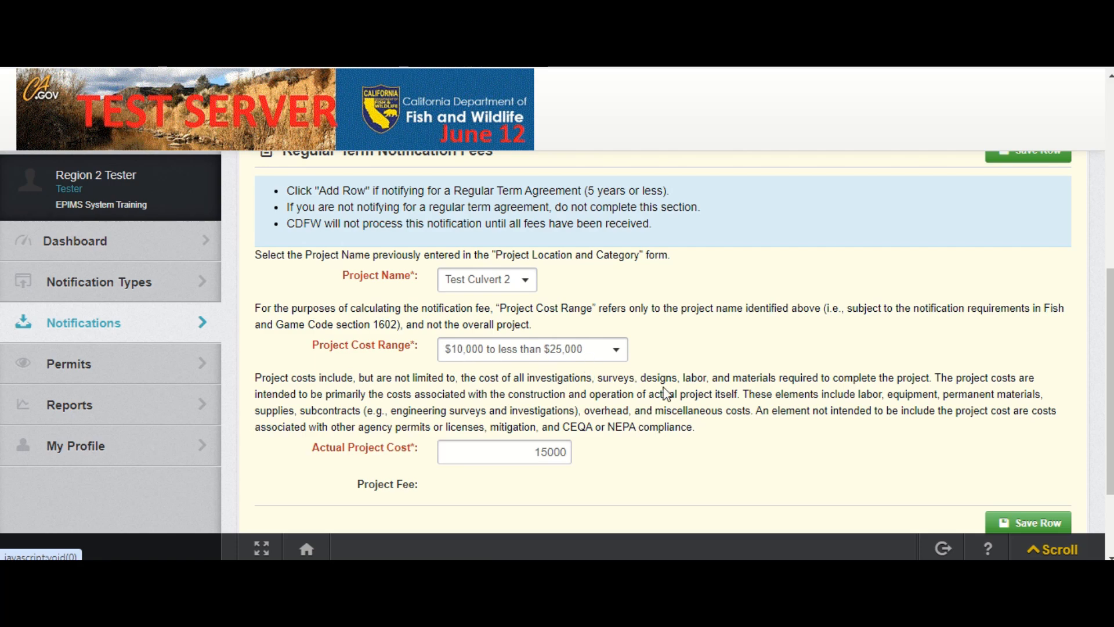
{"action": "scroll", "coordinate": [731, 422], "scroll_direction": "down", "scroll_amount": 2}
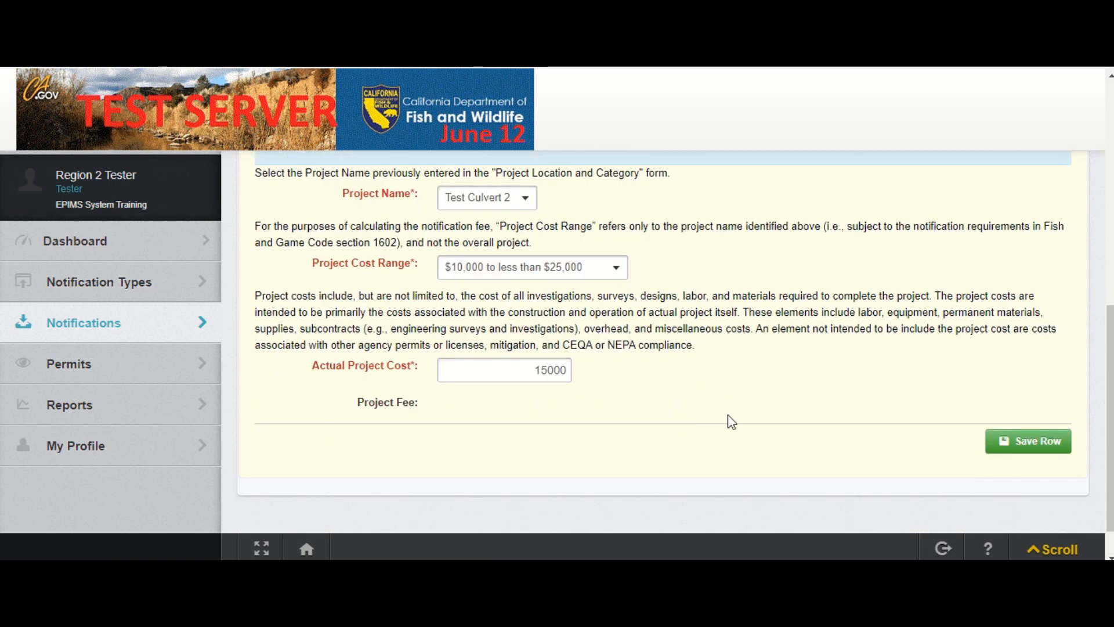
{"action": "left_click", "coordinate": [1050, 445]}
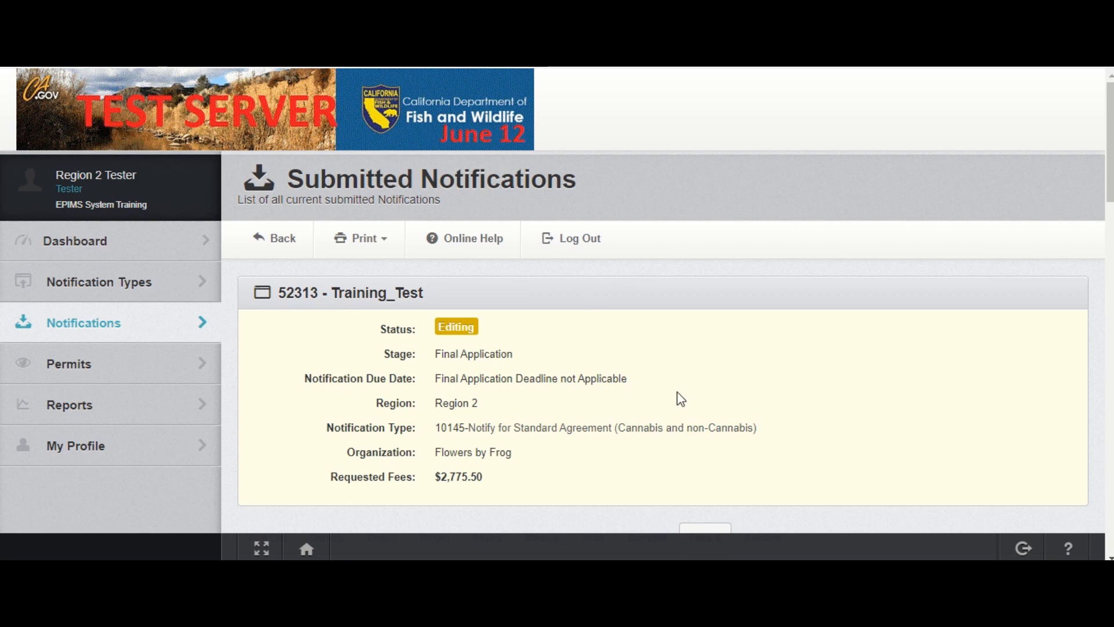
- Add a row to the Payment Information section with Check/Money Order as the payment method
{"action": "scroll", "coordinate": [708, 418], "scroll_direction": "down", "scroll_amount": 4}
{"action": "scroll", "coordinate": [713, 418], "scroll_direction": "down", "scroll_amount": 10}
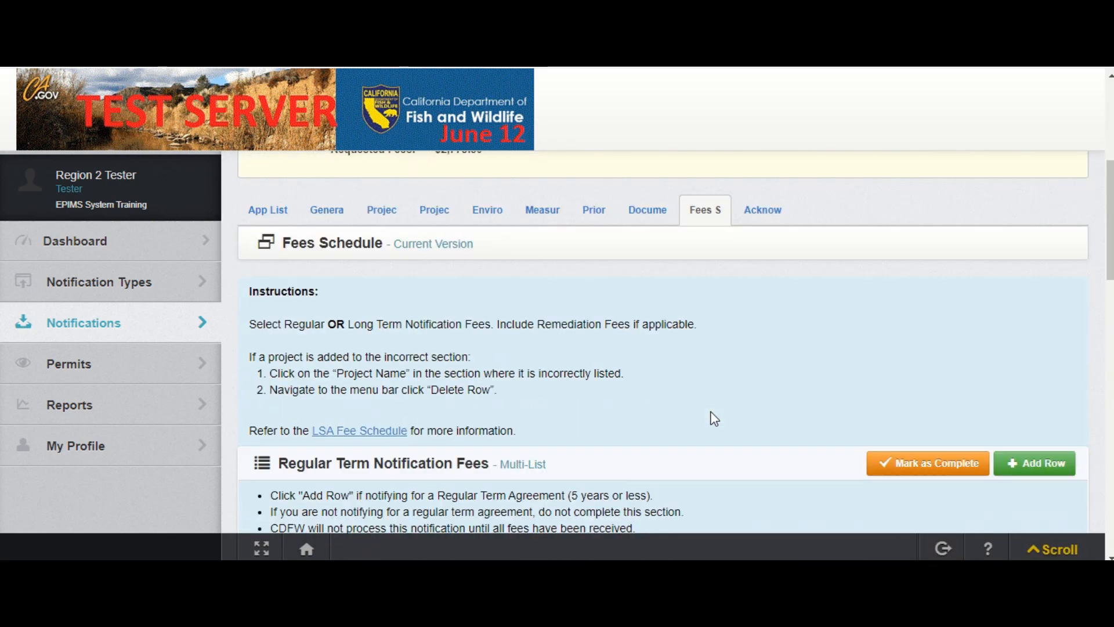
{"action": "scroll", "coordinate": [714, 418], "scroll_direction": "down", "scroll_amount": 8}
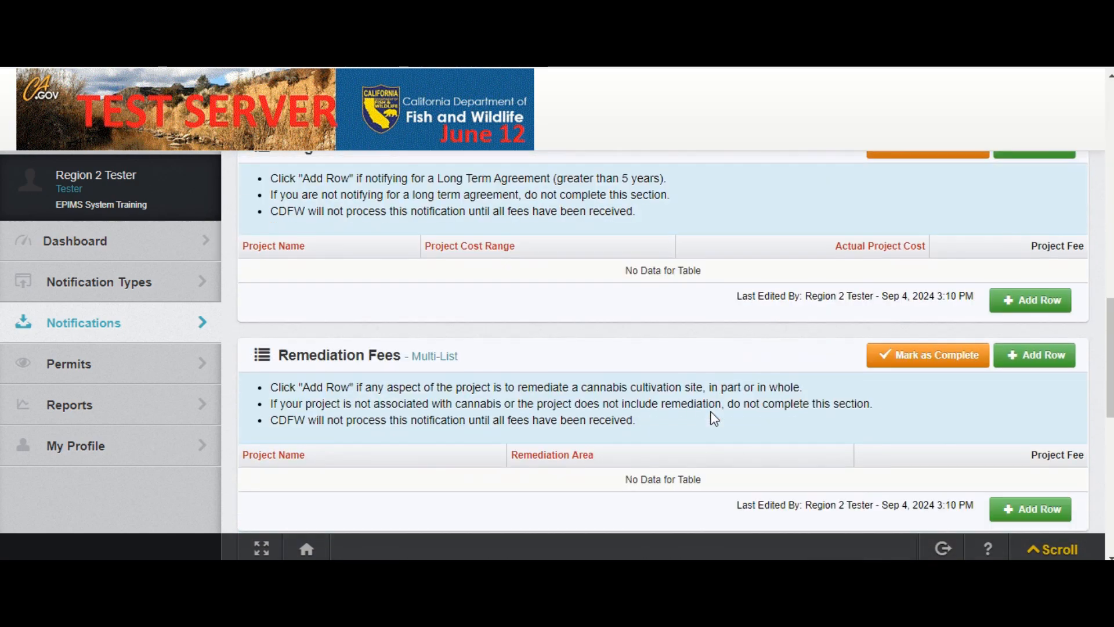
{"action": "scroll", "coordinate": [715, 418], "scroll_direction": "down", "scroll_amount": 2}
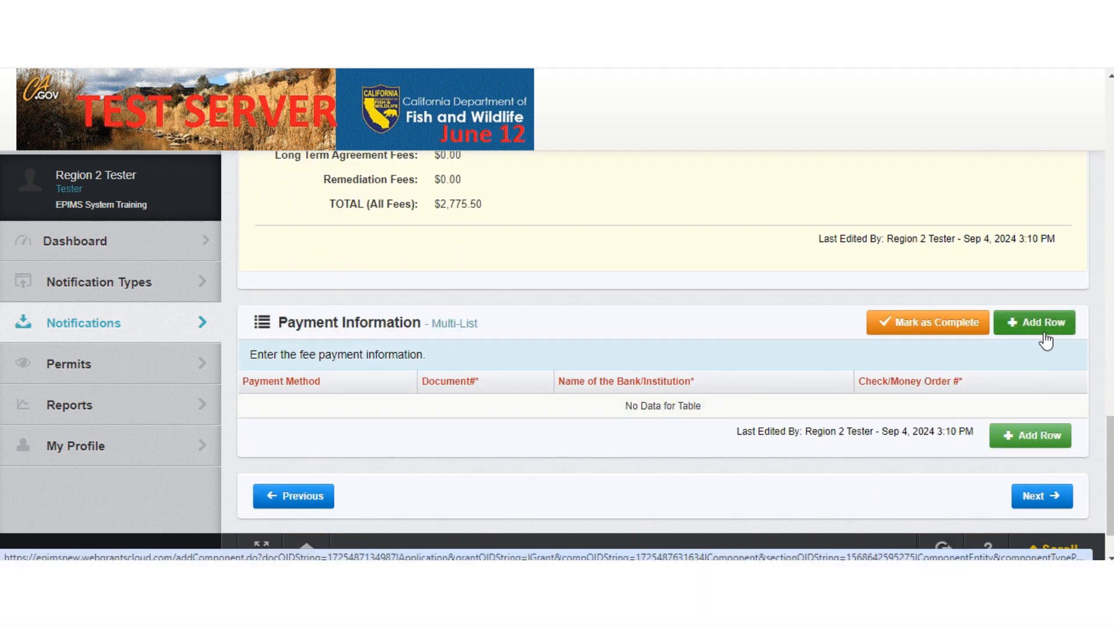
{"action": "left_click", "coordinate": [1046, 341]}
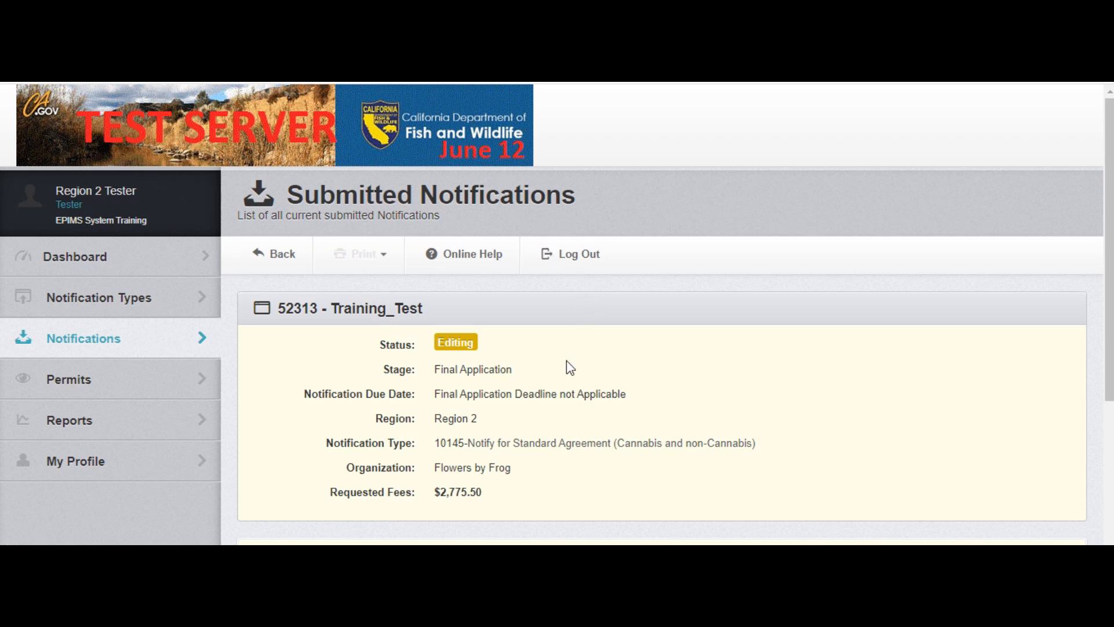
{"action": "scroll", "coordinate": [566, 361], "scroll_direction": "down", "scroll_amount": 5}
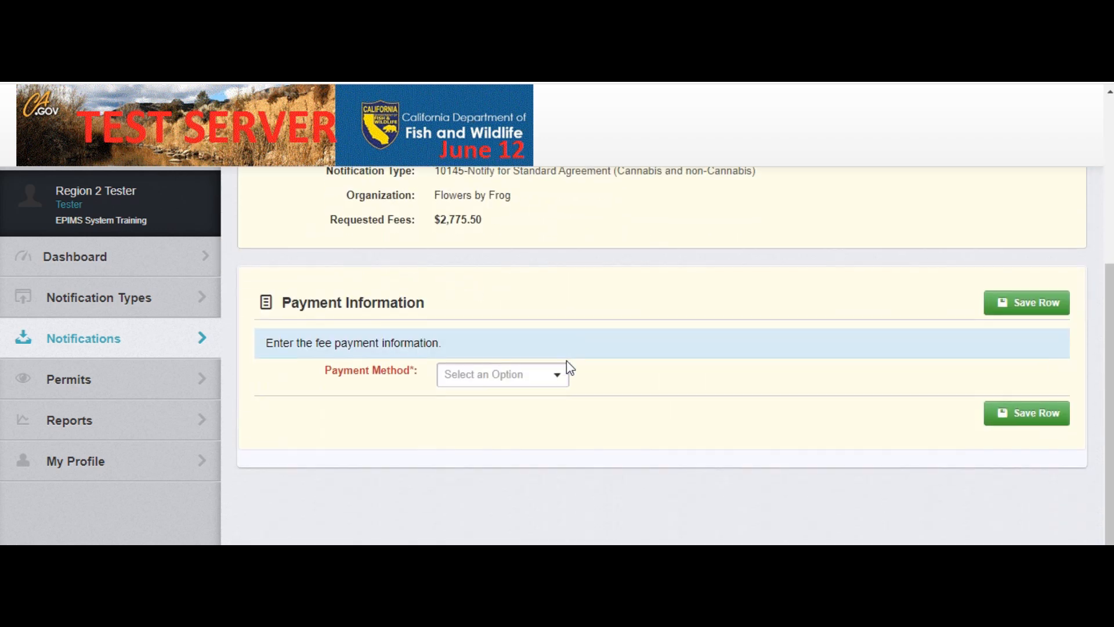
{"action": "left_click", "coordinate": [551, 383]}
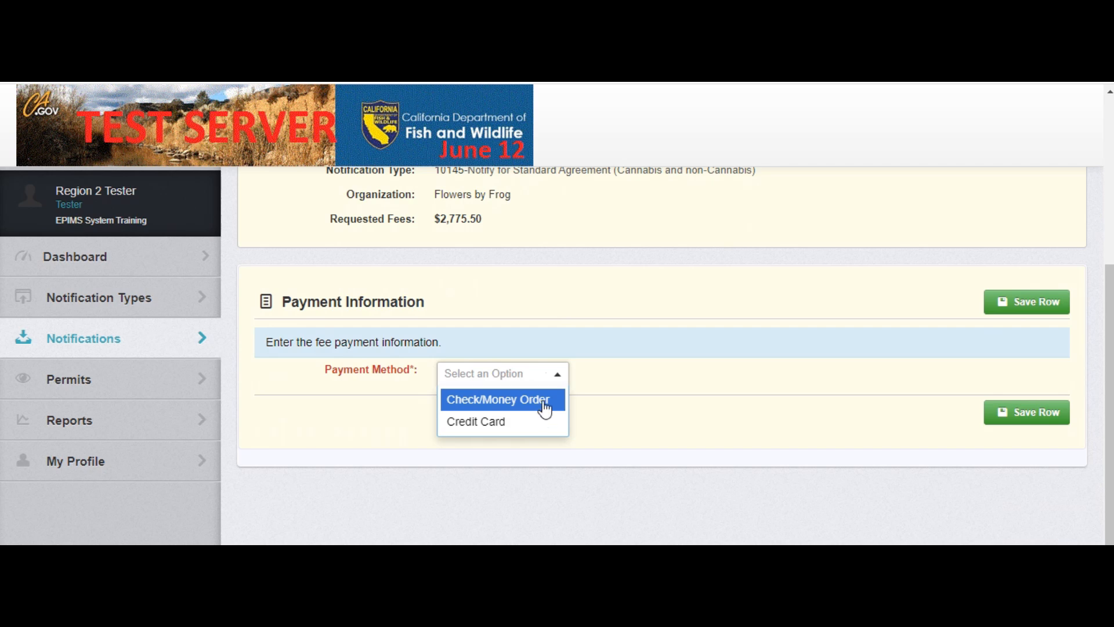
{"action": "left_click", "coordinate": [544, 399]}
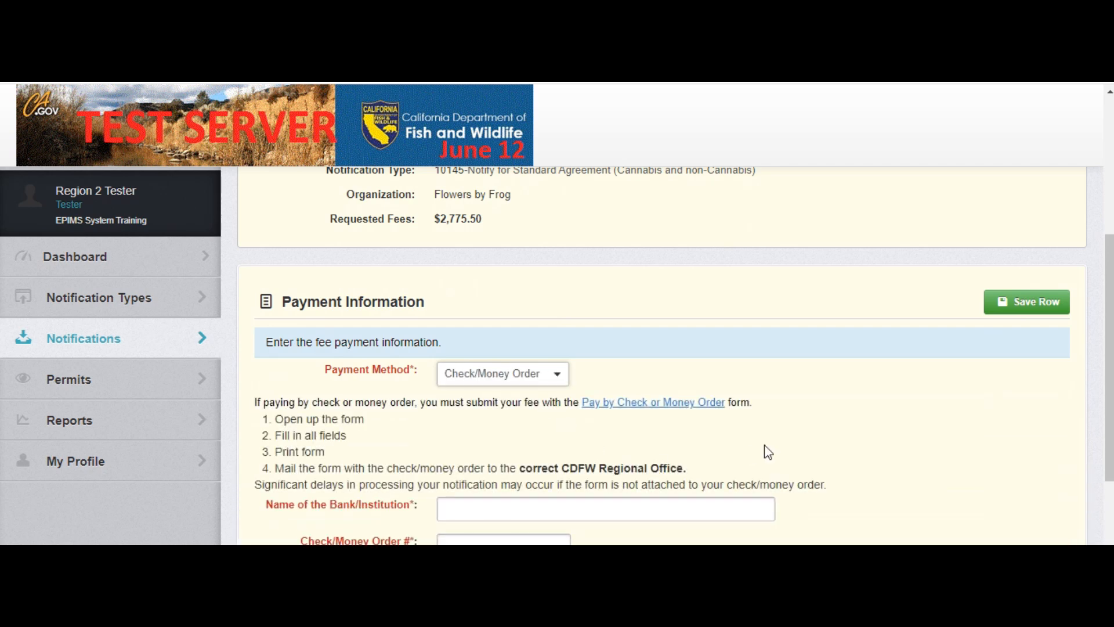
- View the downloaded Pay by Check or Money Order PDF form and return to the payment information entry
{"action": "scroll", "coordinate": [764, 450], "scroll_direction": "down", "scroll_amount": 2}
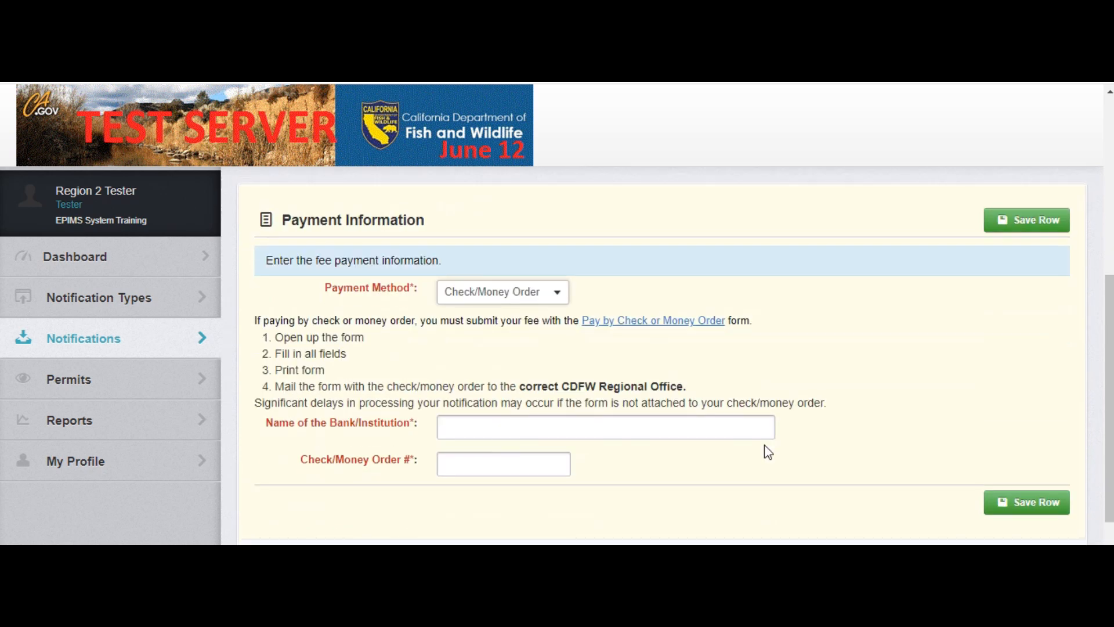
{"action": "scroll", "coordinate": [769, 451], "scroll_direction": "down", "scroll_amount": 2}
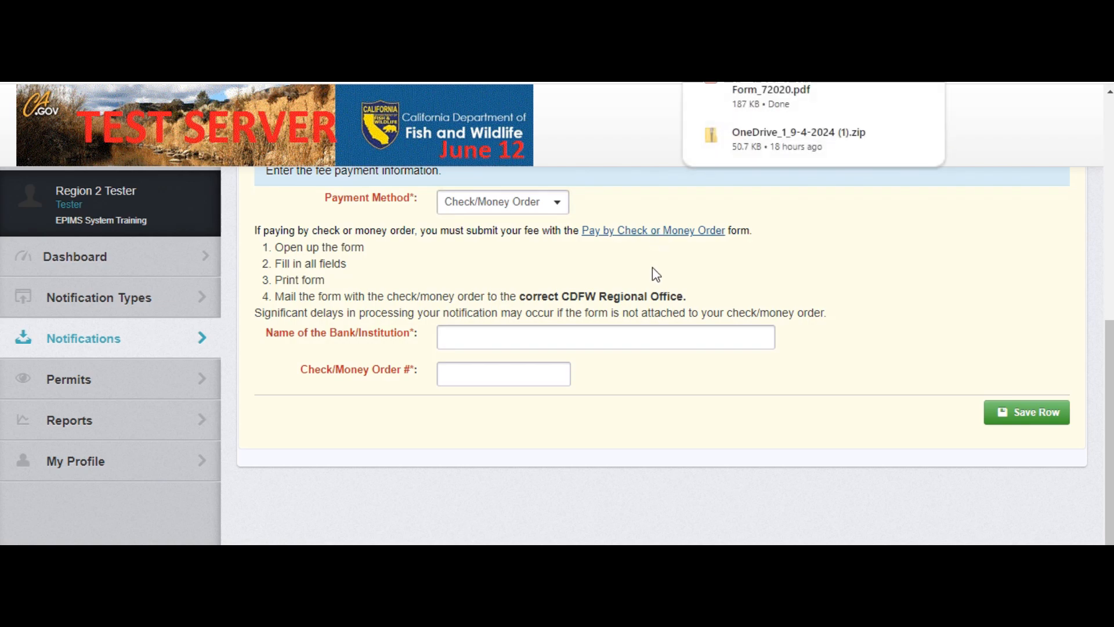
{"action": "left_click", "coordinate": [777, 104]}
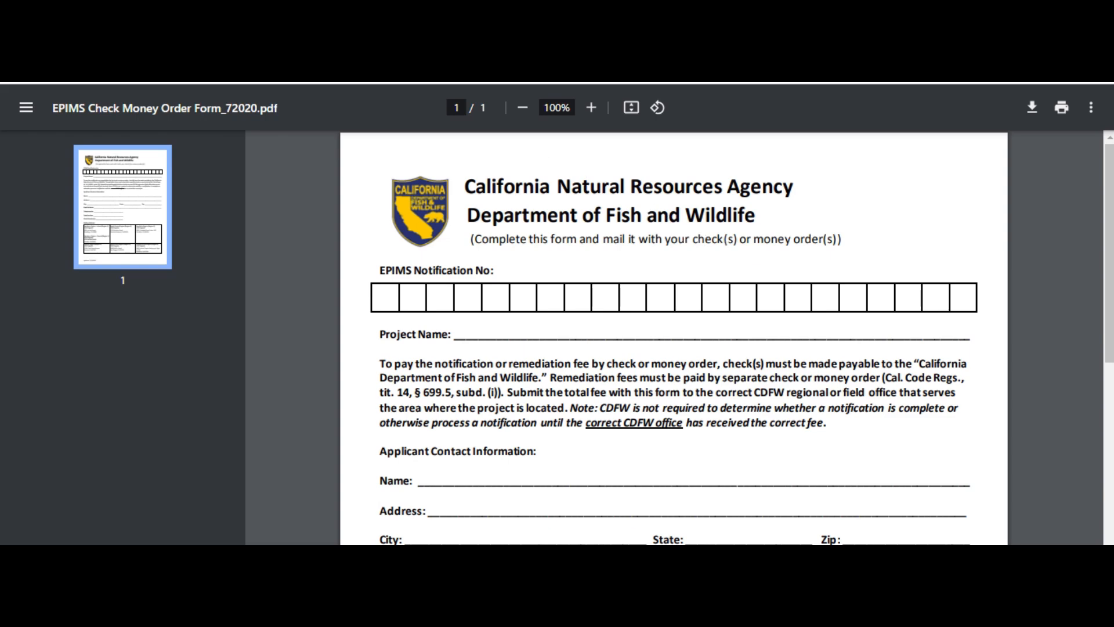
{"action": "key", "text": "ctrl+shift+Tab"}
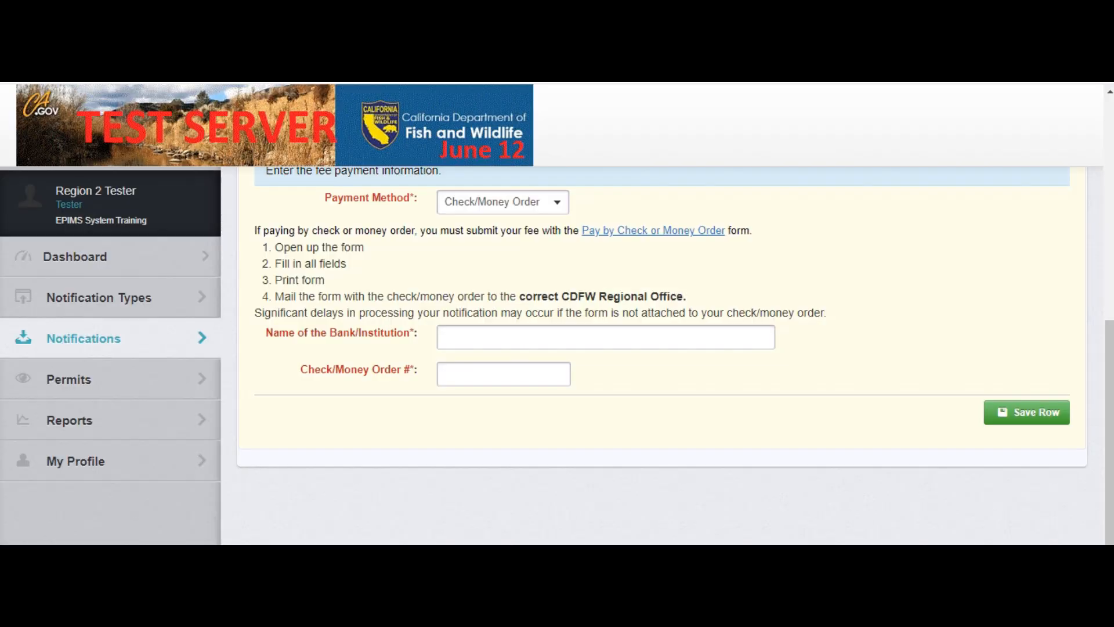
- Set the name of the bank/institution to Golden 1
{"action": "left_click", "coordinate": [464, 334]}
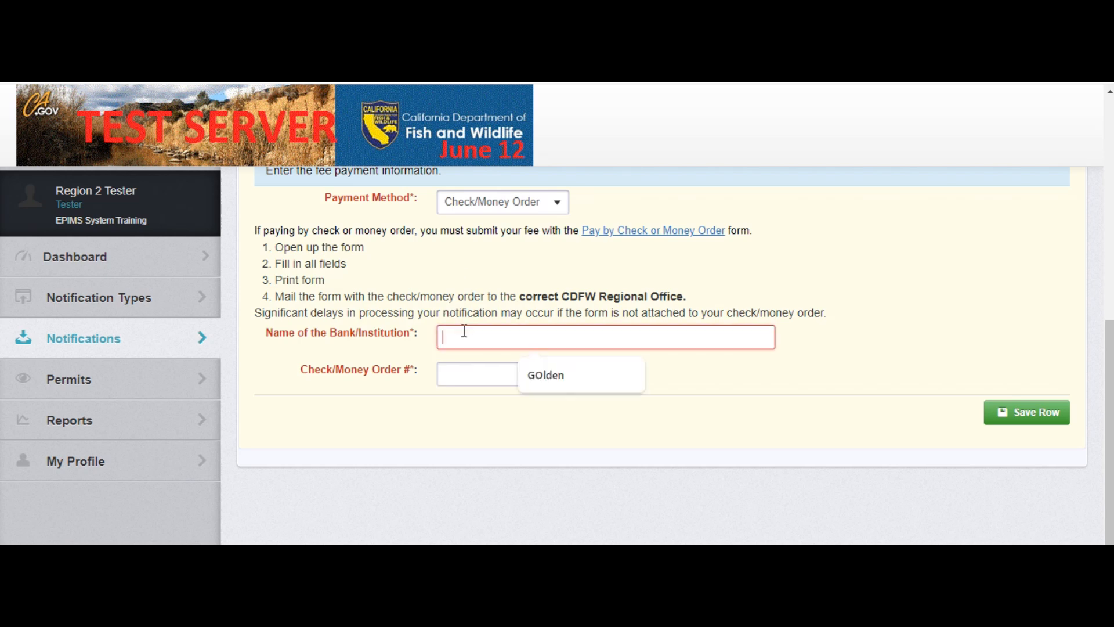
{"action": "type", "text": "Golden 2"}
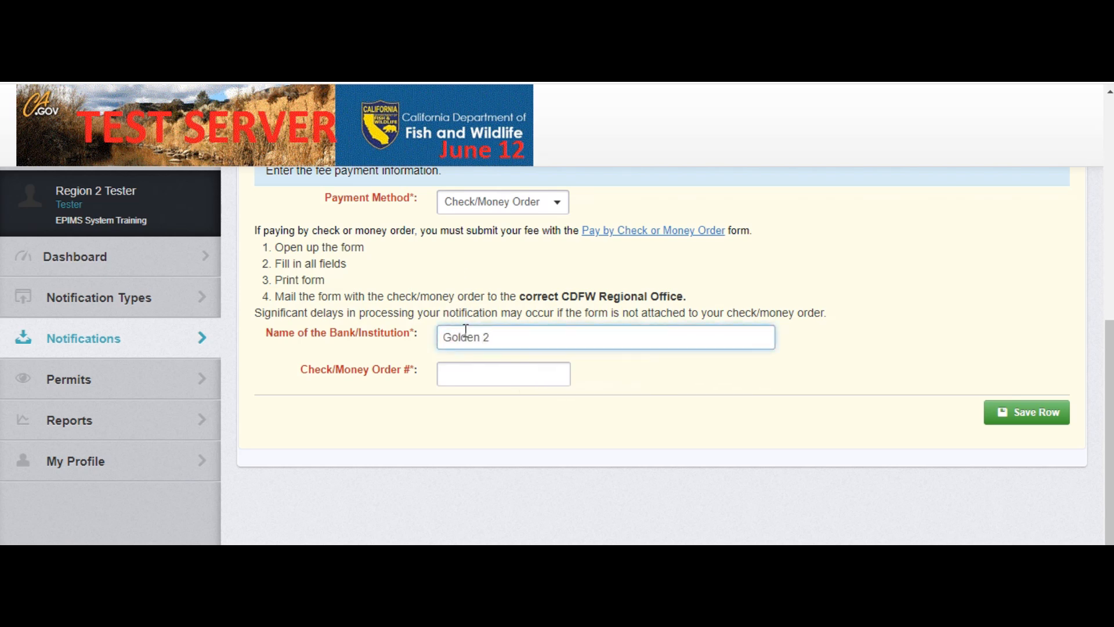
{"action": "key", "text": "BackSpace"}
{"action": "type", "text": "1"}
- Fill in the check/money order number and save the Payment Information row
{"action": "left_click", "coordinate": [462, 367]}
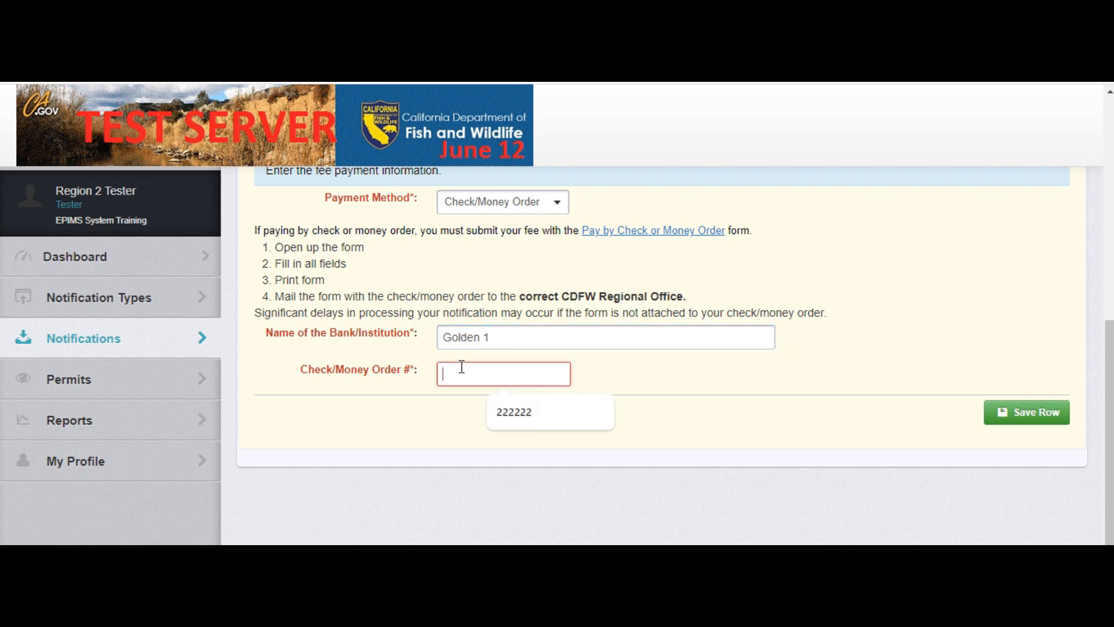
{"action": "left_click", "coordinate": [509, 404]}
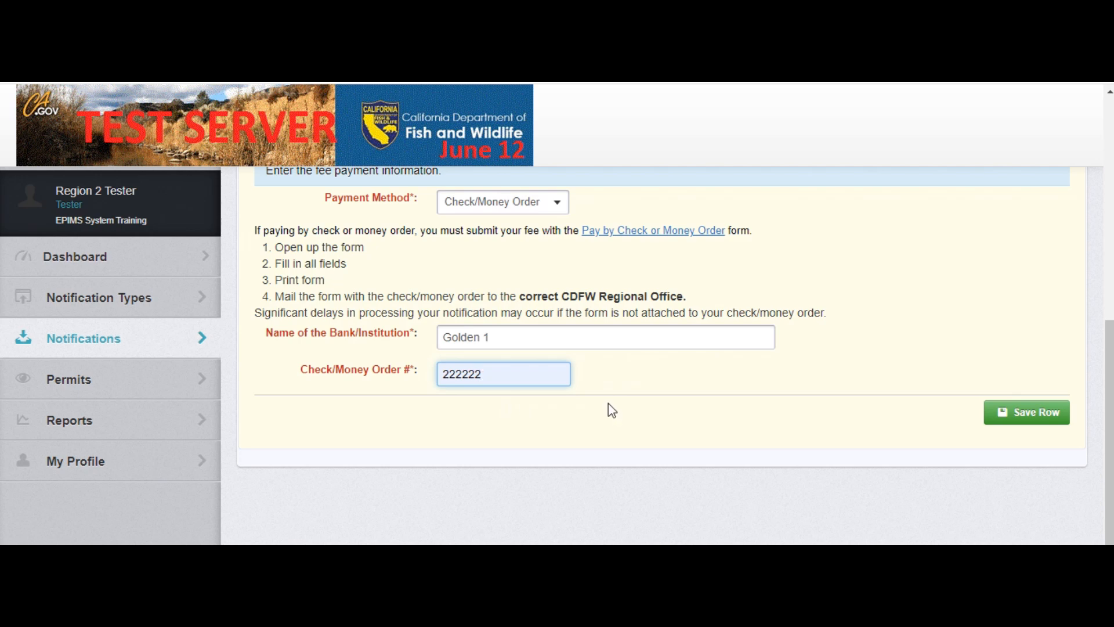
{"action": "left_click", "coordinate": [1027, 415]}
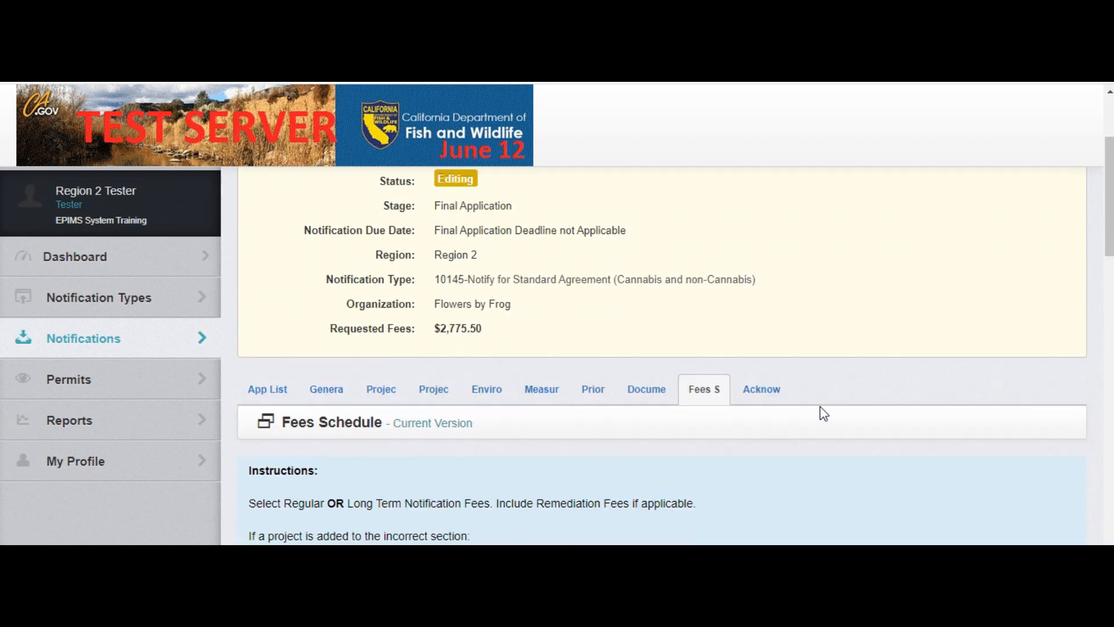
{"action": "scroll", "coordinate": [820, 406], "scroll_direction": "down", "scroll_amount": 1}
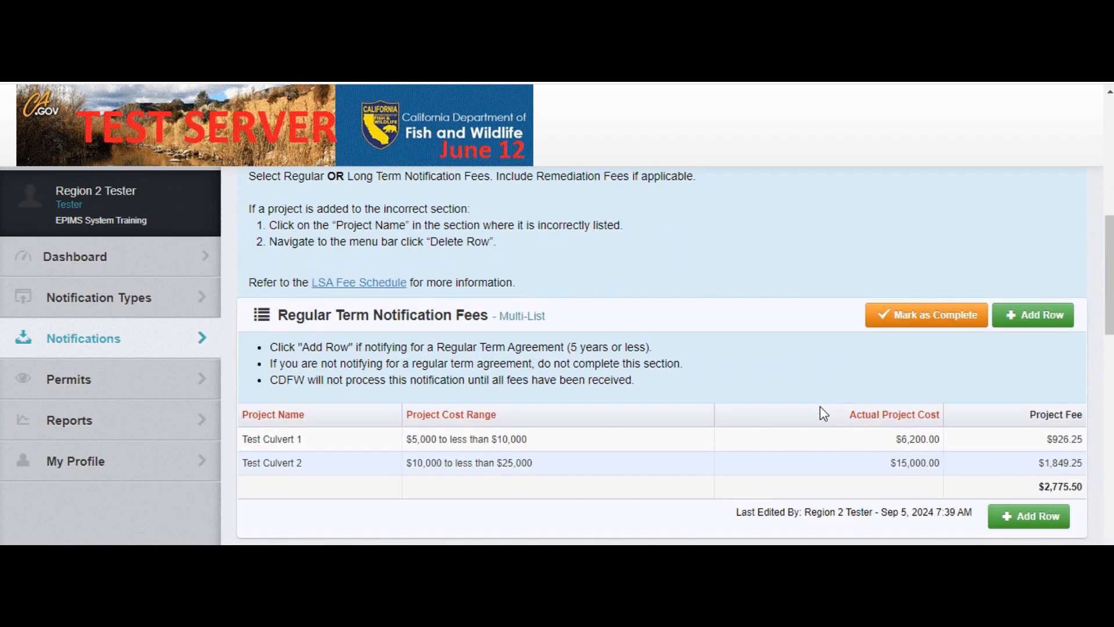